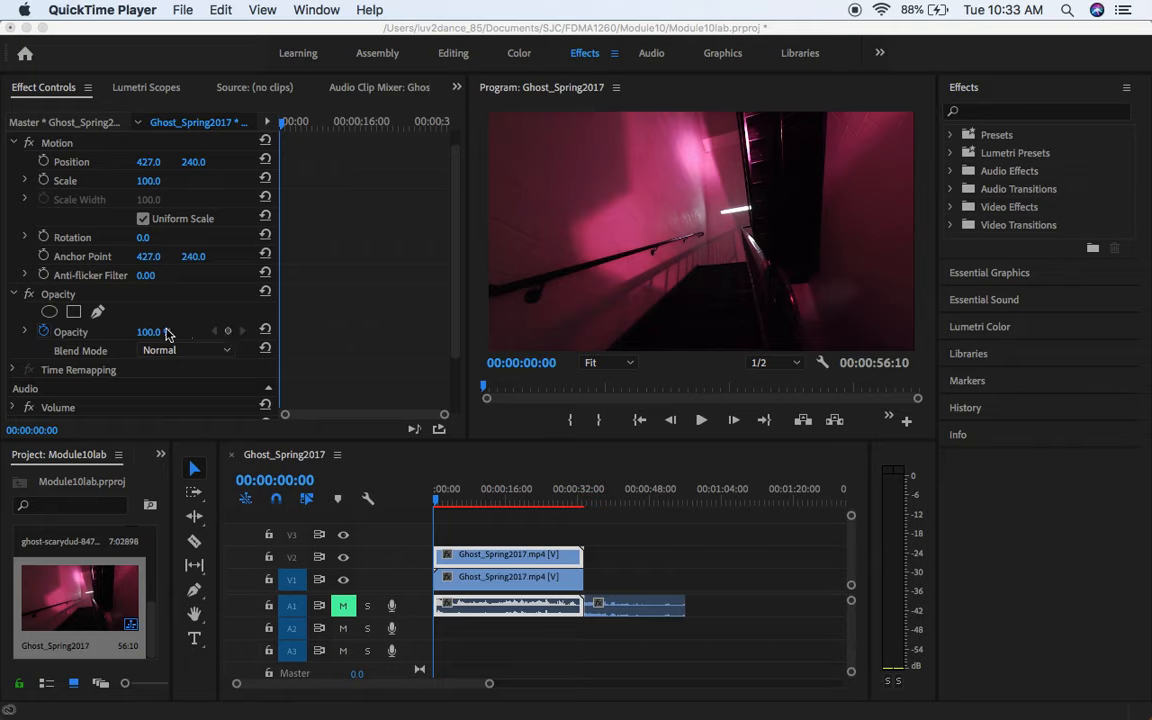
Step: Add an opacity keyframe at the start of the Ghost_Spring2017 clip on V2 and set its opacity to 0%
{"action": "left_click", "coordinate": [228, 333]}
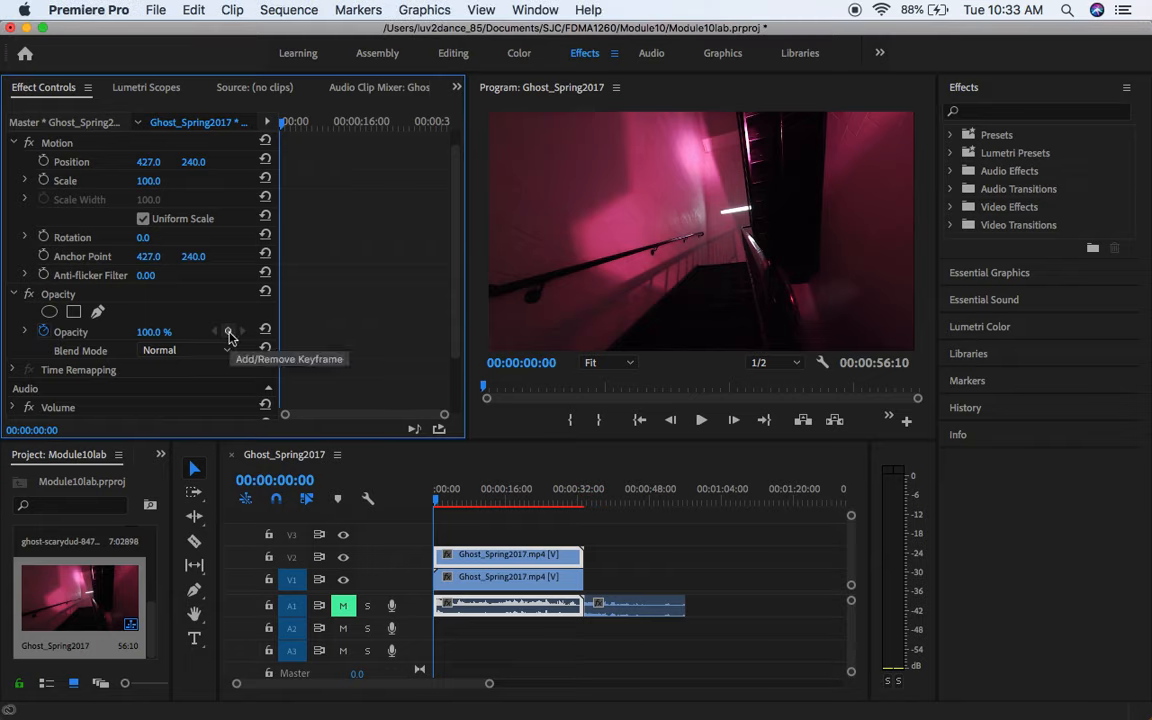
{"action": "left_click", "coordinate": [228, 333]}
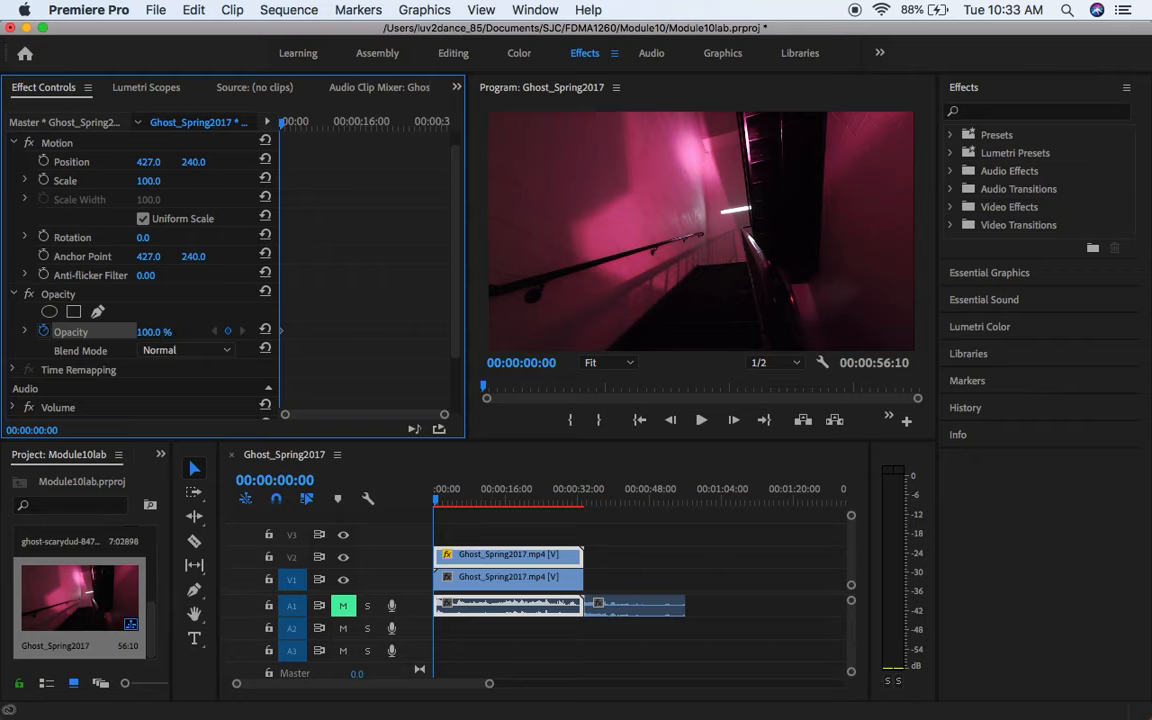
{"action": "left_click", "coordinate": [158, 330]}
{"action": "type", "text": "0"}
{"action": "key", "text": "Return"}
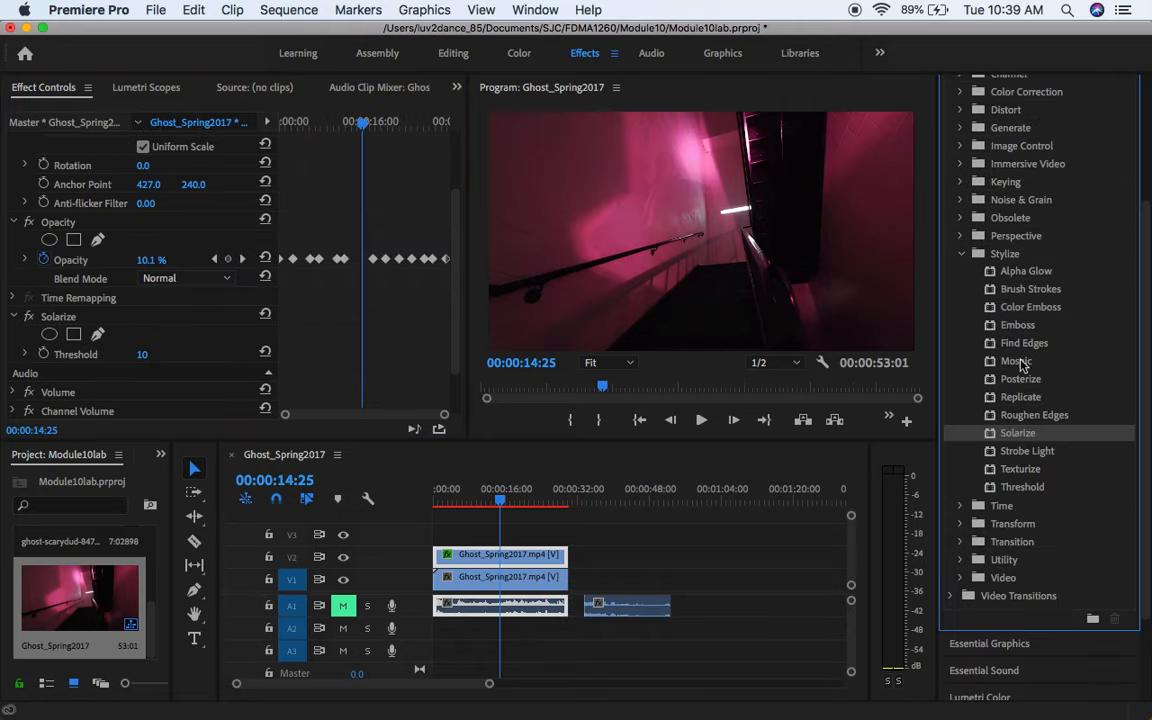
Step: Apply the Alpha Glow effect to the V2 clip and set its glow to 100 and brightness to 245
{"action": "scroll", "coordinate": [990, 283], "scroll_direction": "up", "scroll_amount": 4}
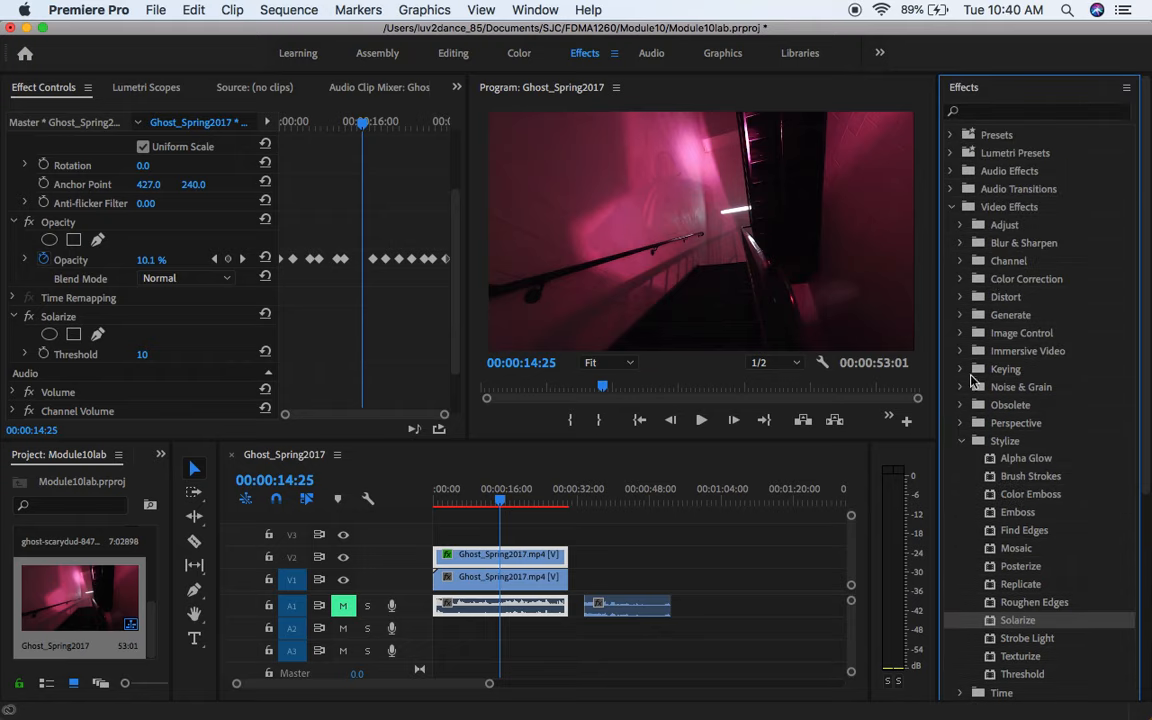
{"action": "left_click_drag", "start_coordinate": [995, 462], "coordinate": [540, 553]}
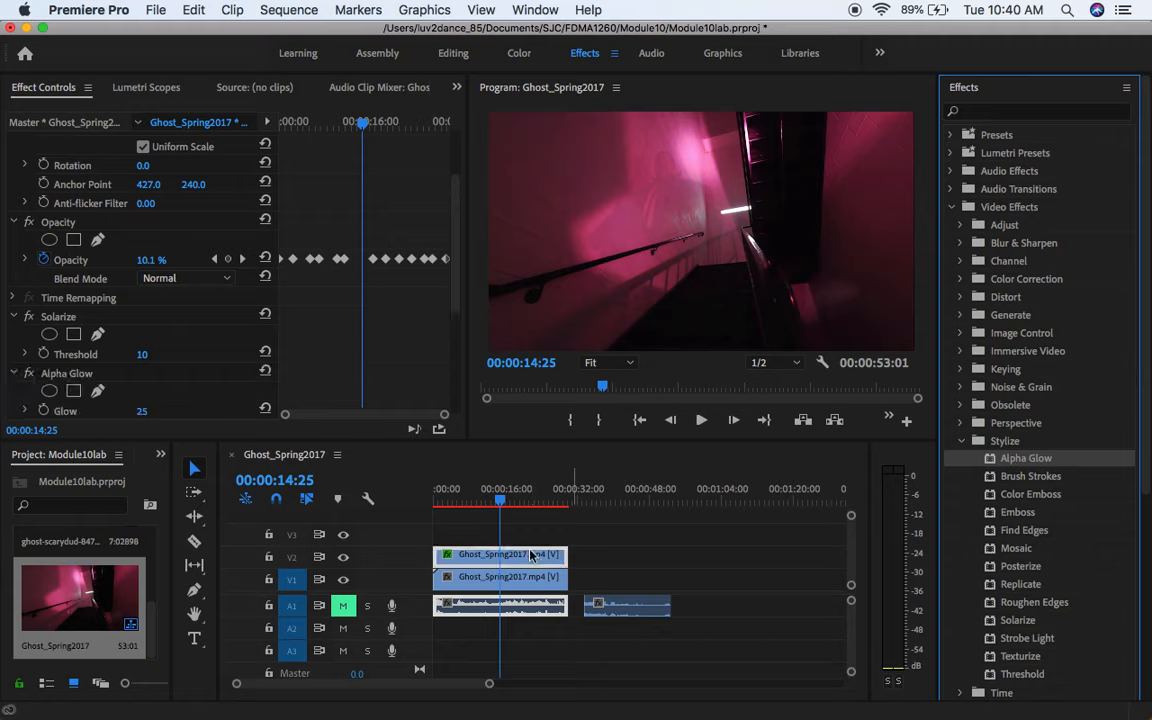
{"action": "scroll", "coordinate": [225, 320], "scroll_direction": "down", "scroll_amount": 5}
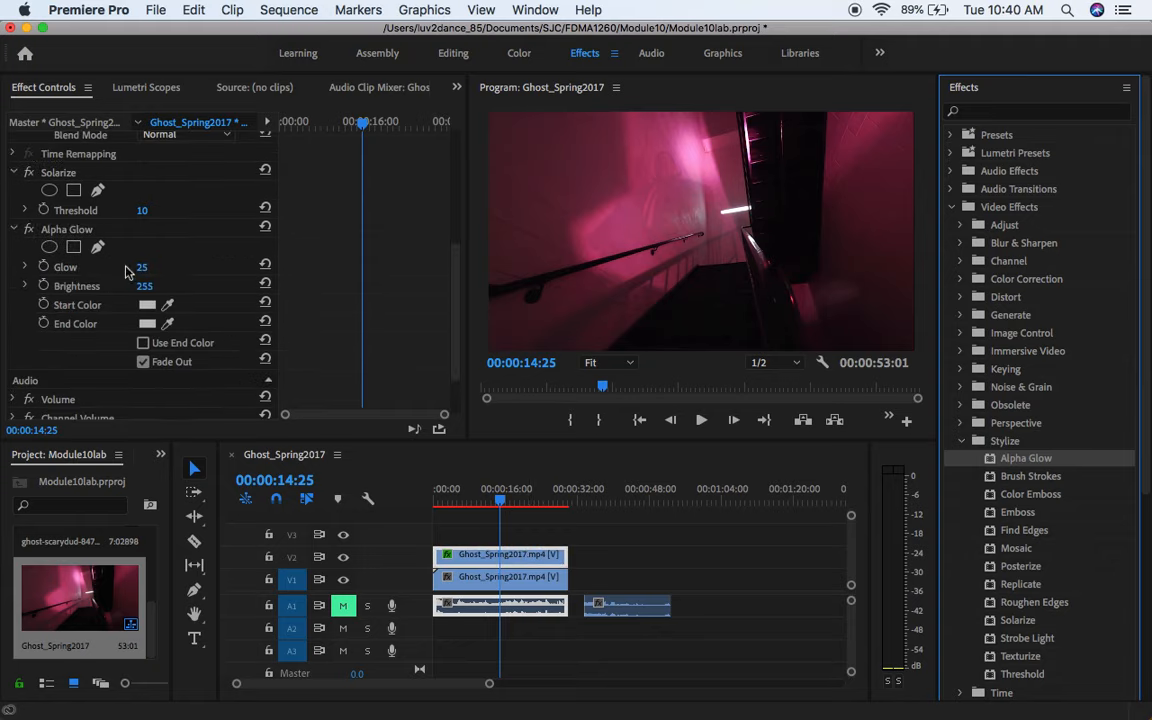
{"action": "left_click", "coordinate": [141, 268]}
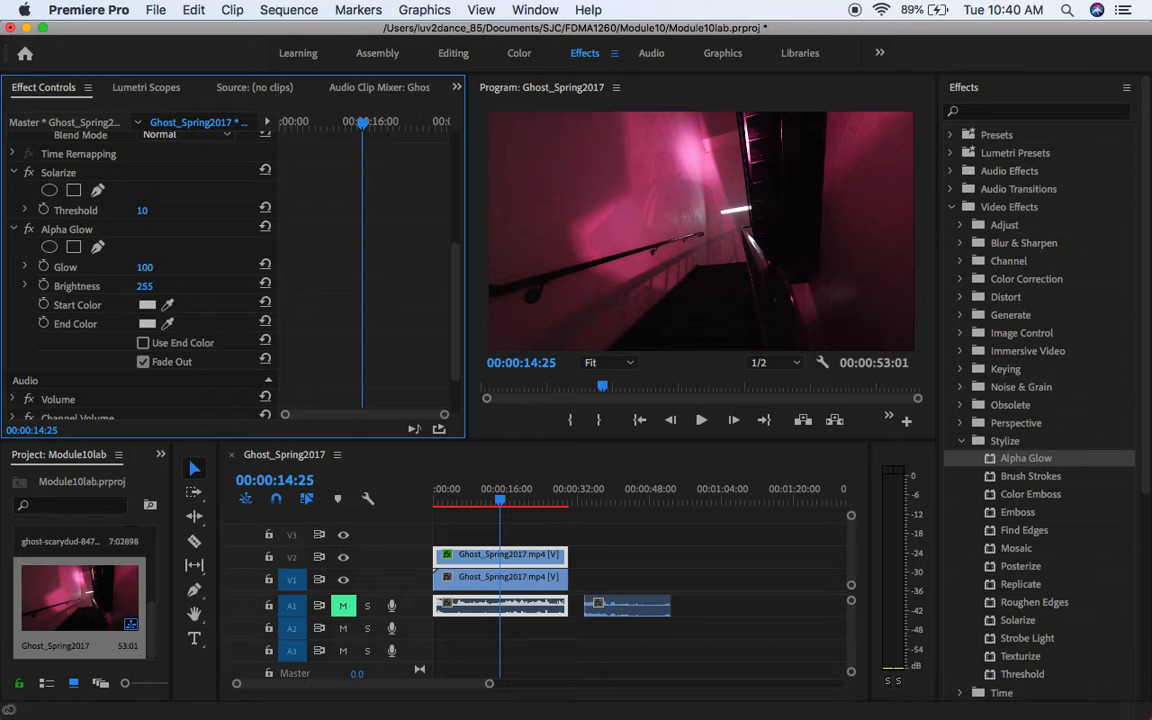
{"action": "left_click_drag", "start_coordinate": [140, 287], "coordinate": [158, 287]}
Step: Set the Alpha Glow start color to orange-yellow, FFB900
{"action": "left_click", "coordinate": [168, 308]}
{"action": "left_click", "coordinate": [147, 310]}
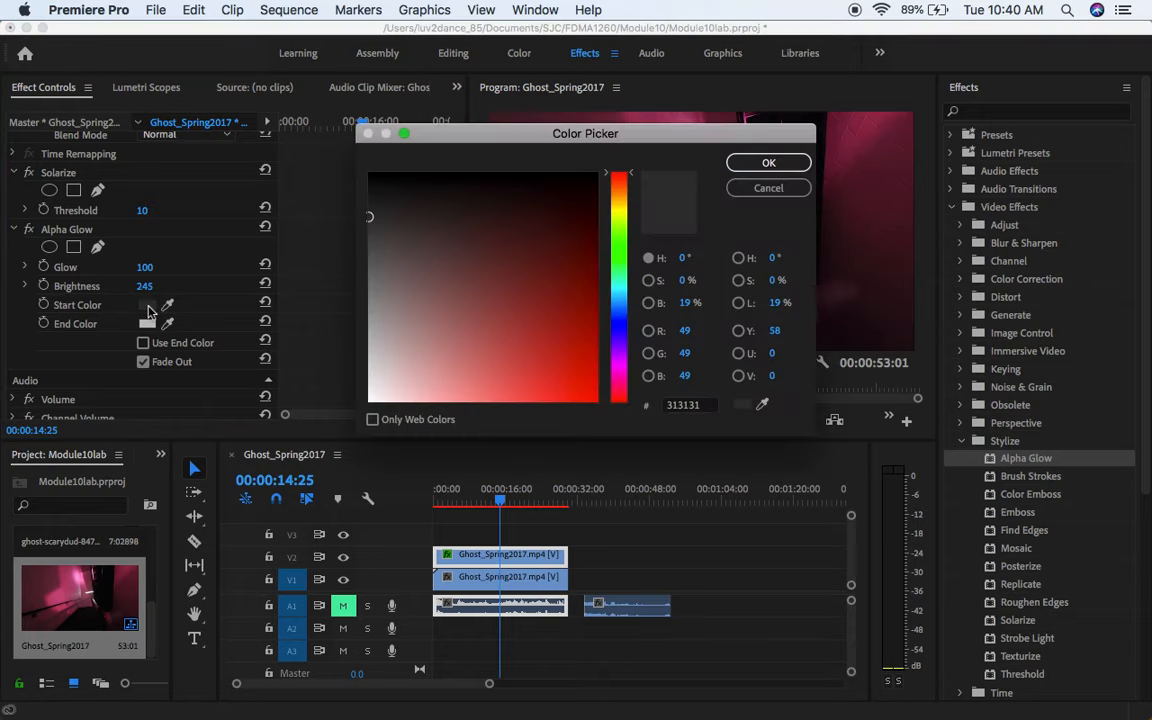
{"action": "left_click_drag", "start_coordinate": [398, 303], "coordinate": [362, 494]}
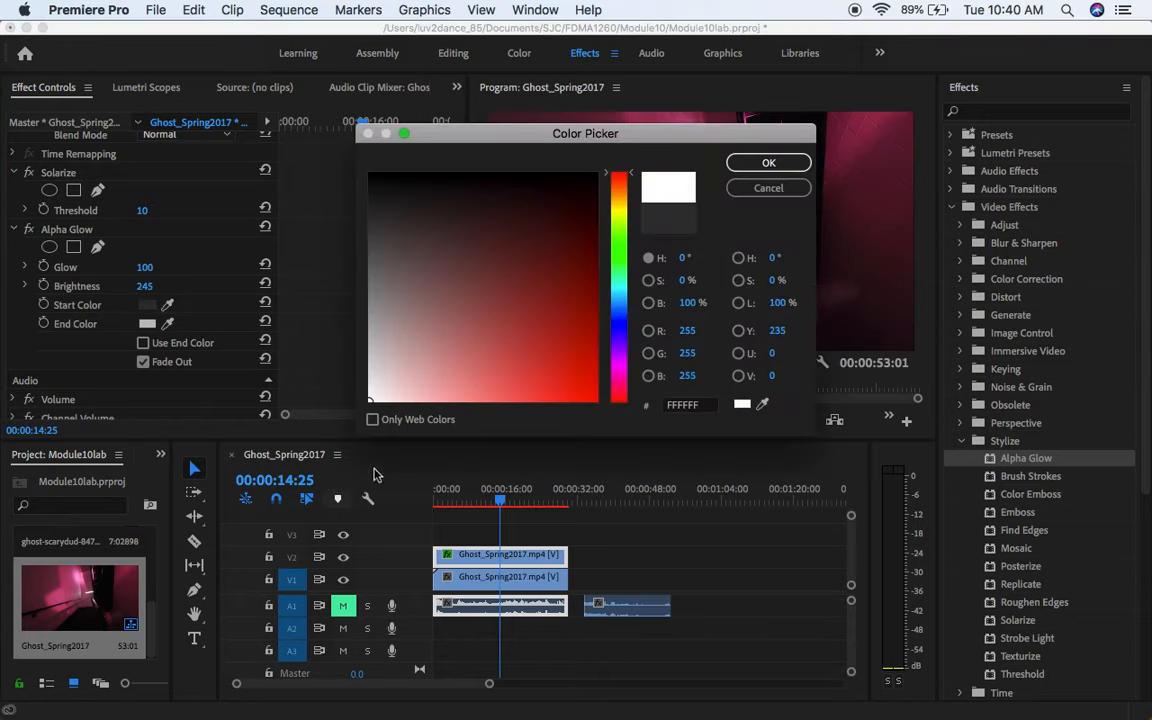
{"action": "left_click", "coordinate": [621, 201]}
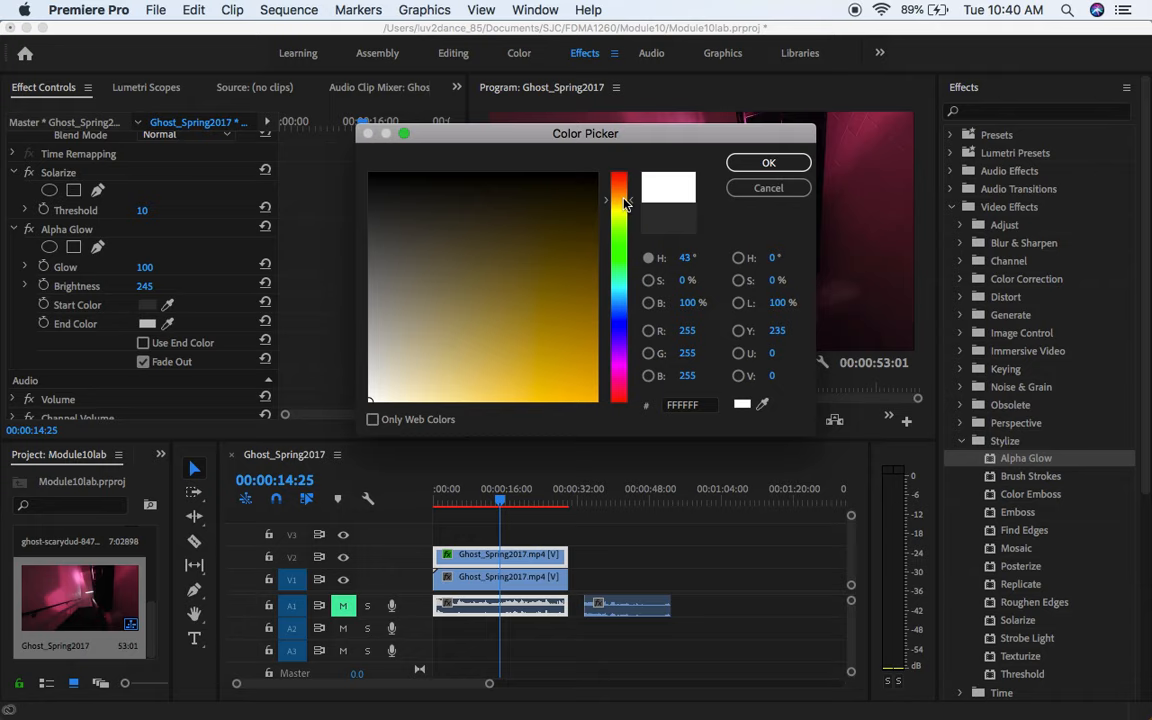
{"action": "mouse_move", "coordinate": [573, 390]}
{"action": "left_mouse_down"}
{"action": "mouse_move", "coordinate": [584, 434]}
{"action": "mouse_move", "coordinate": [614, 436]}
{"action": "left_mouse_up"}
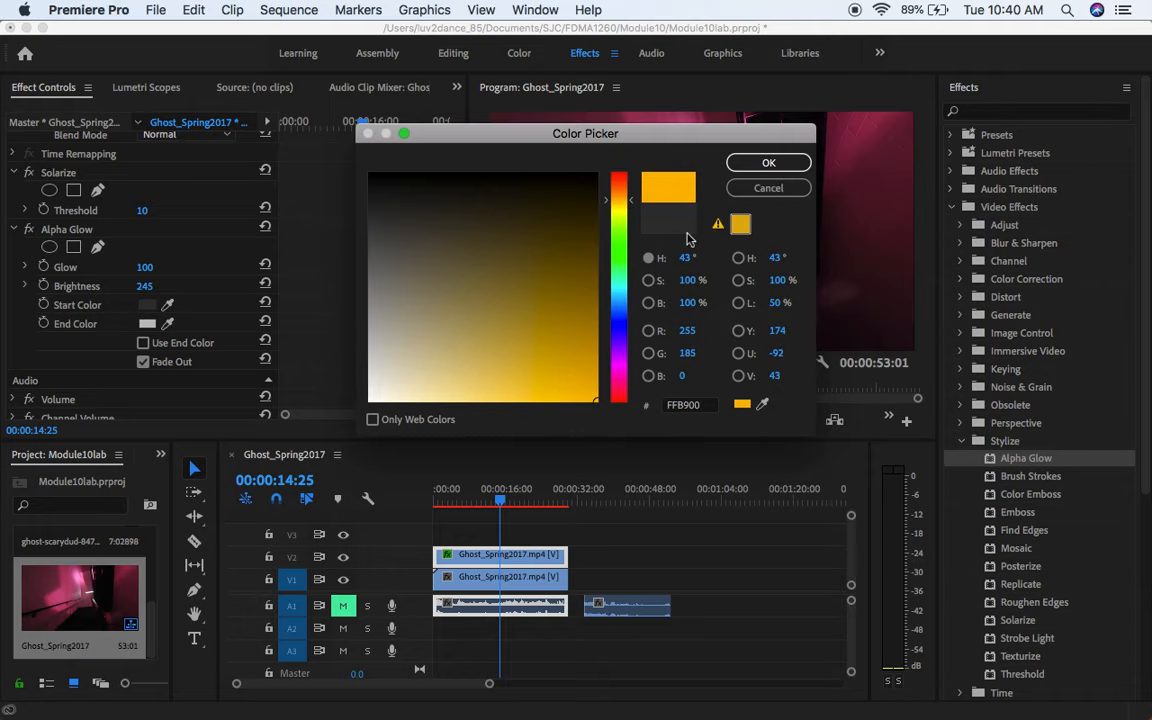
{"action": "left_click", "coordinate": [767, 162]}
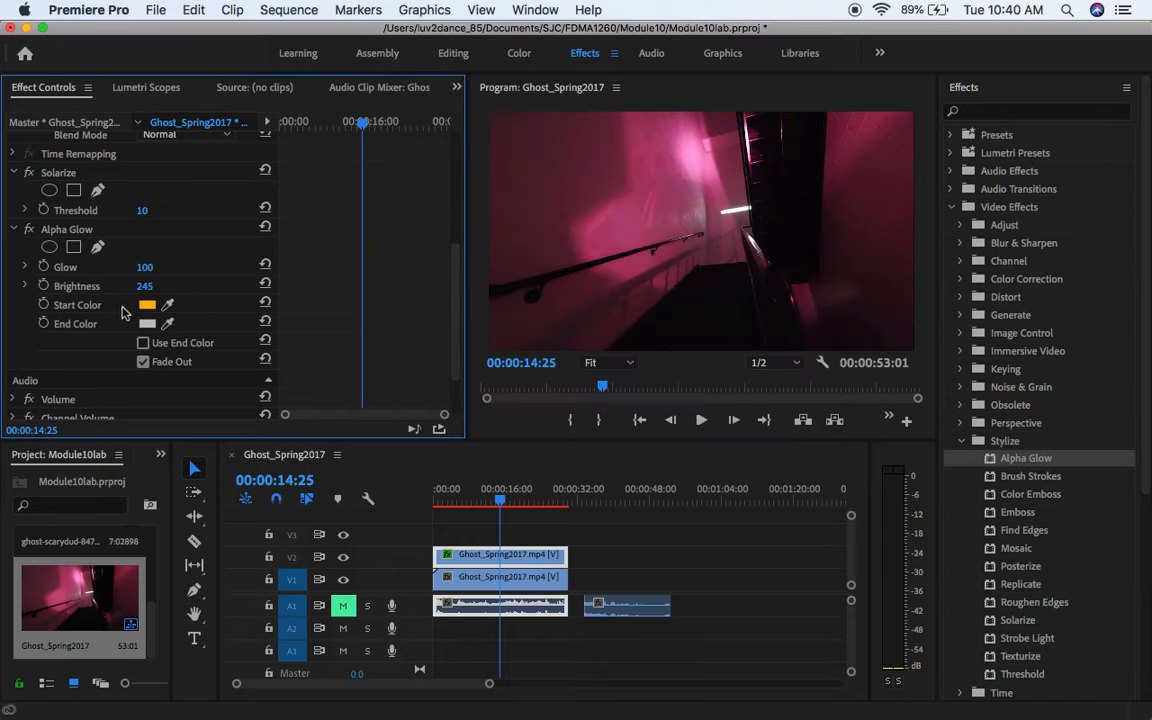
Step: Play the sequence from the beginning to about 10 seconds to check the glow effect
{"action": "left_click_drag", "start_coordinate": [330, 121], "coordinate": [276, 134]}
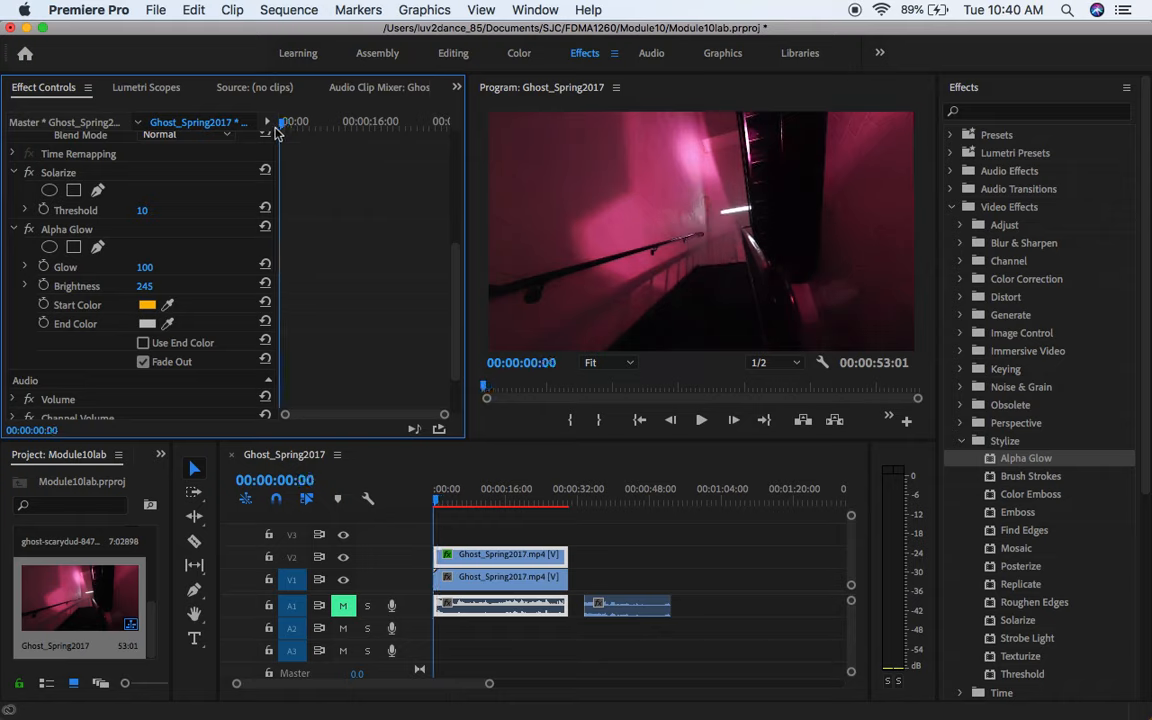
{"action": "key", "text": "space"}
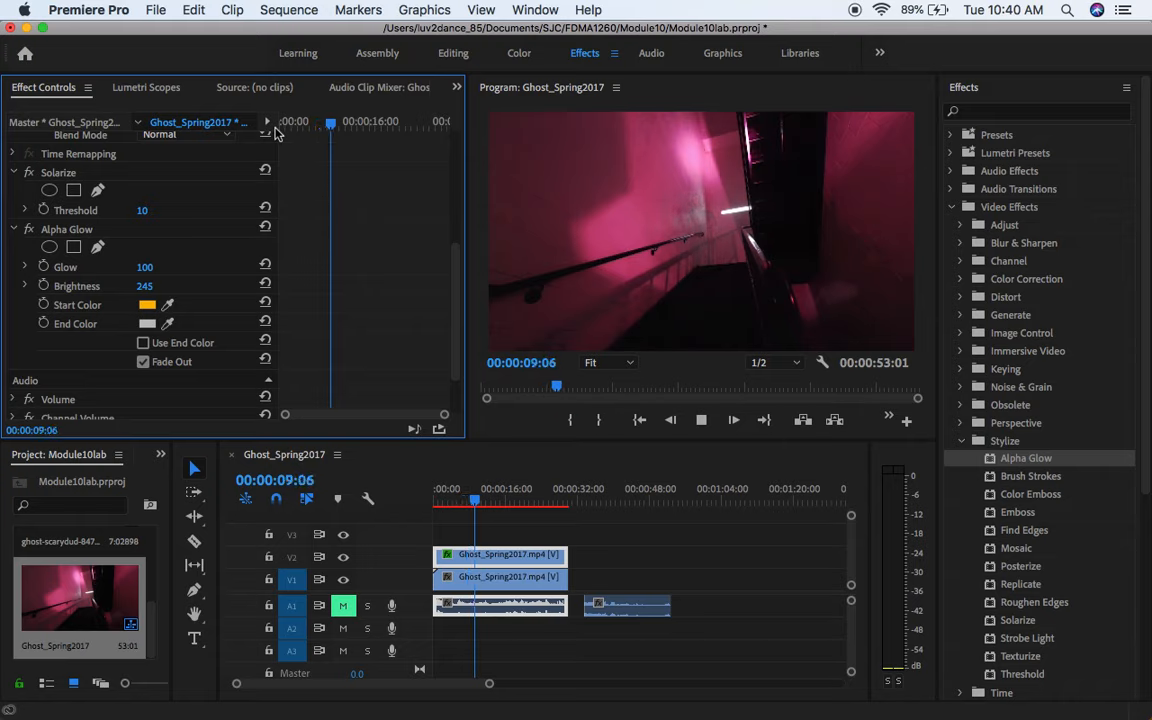
{"action": "key", "text": "space"}
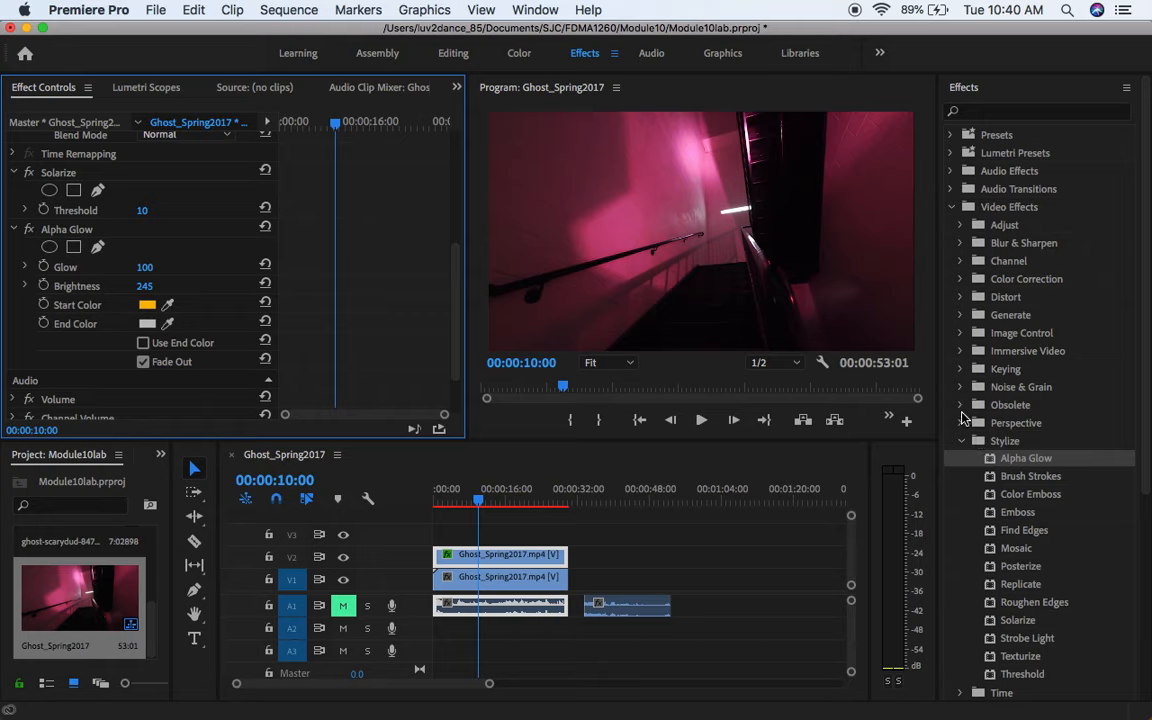
Step: Browse the video effect categories and apply Brightness & Contrast from Color Correction to the V2 clip
{"action": "left_click", "coordinate": [959, 405]}
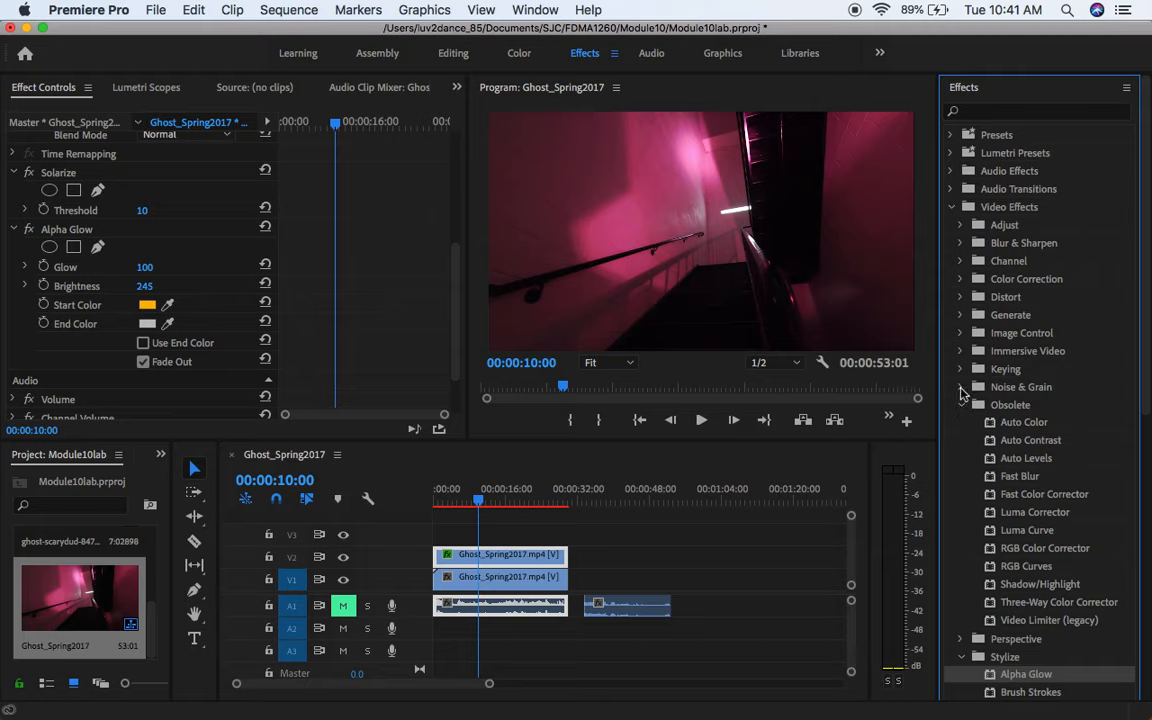
{"action": "left_click", "coordinate": [961, 388]}
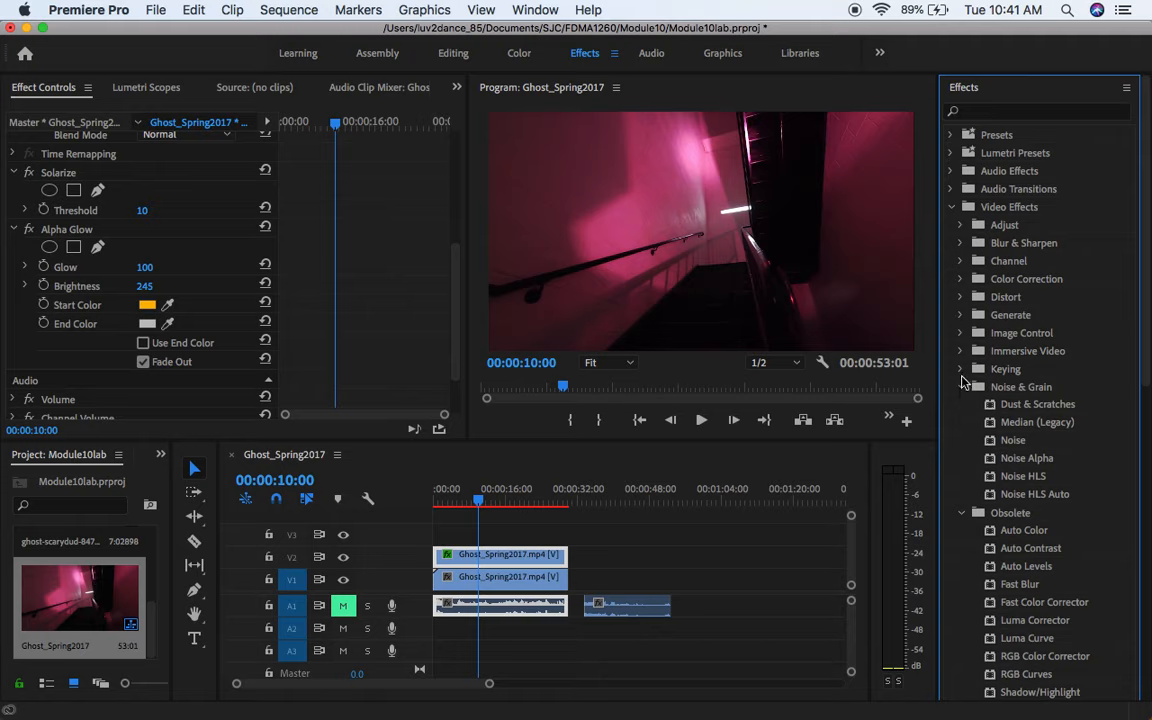
{"action": "left_click", "coordinate": [961, 370]}
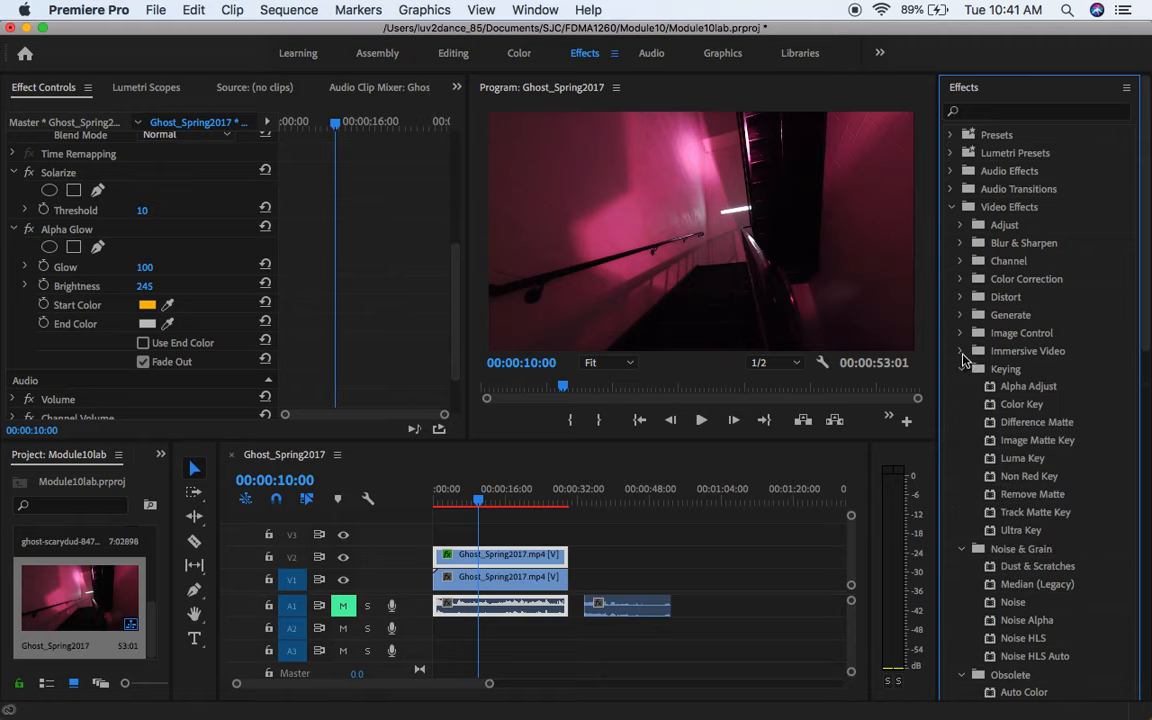
{"action": "left_click", "coordinate": [961, 333]}
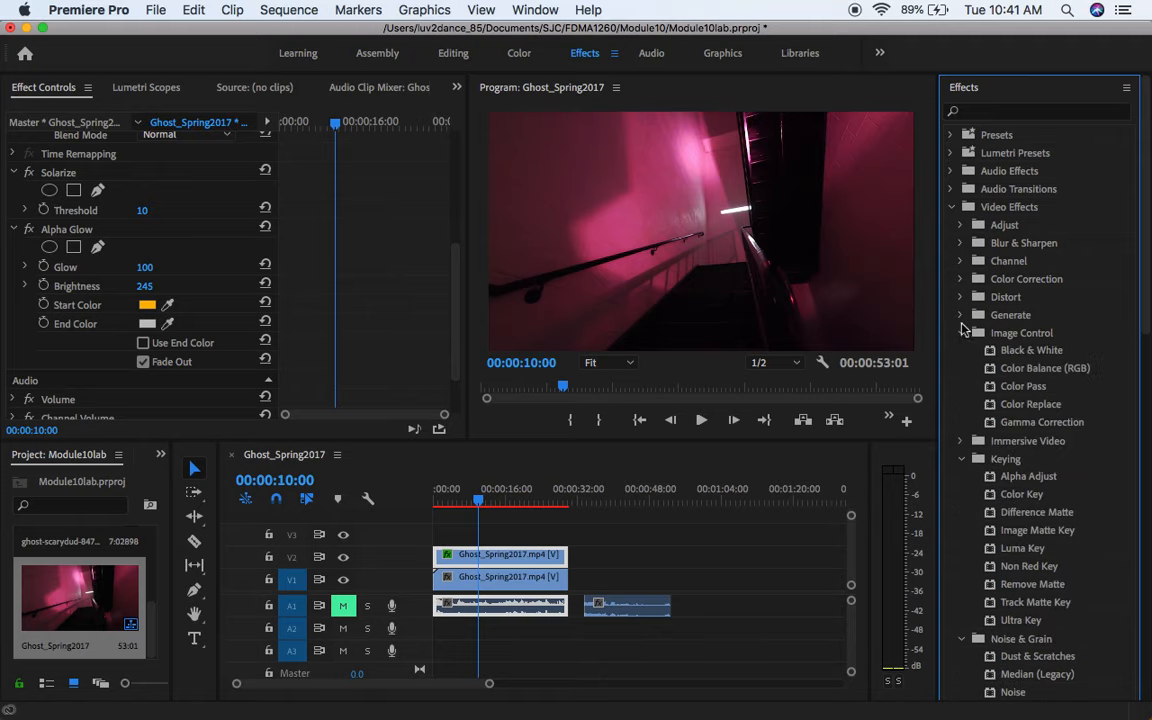
{"action": "left_click", "coordinate": [961, 315]}
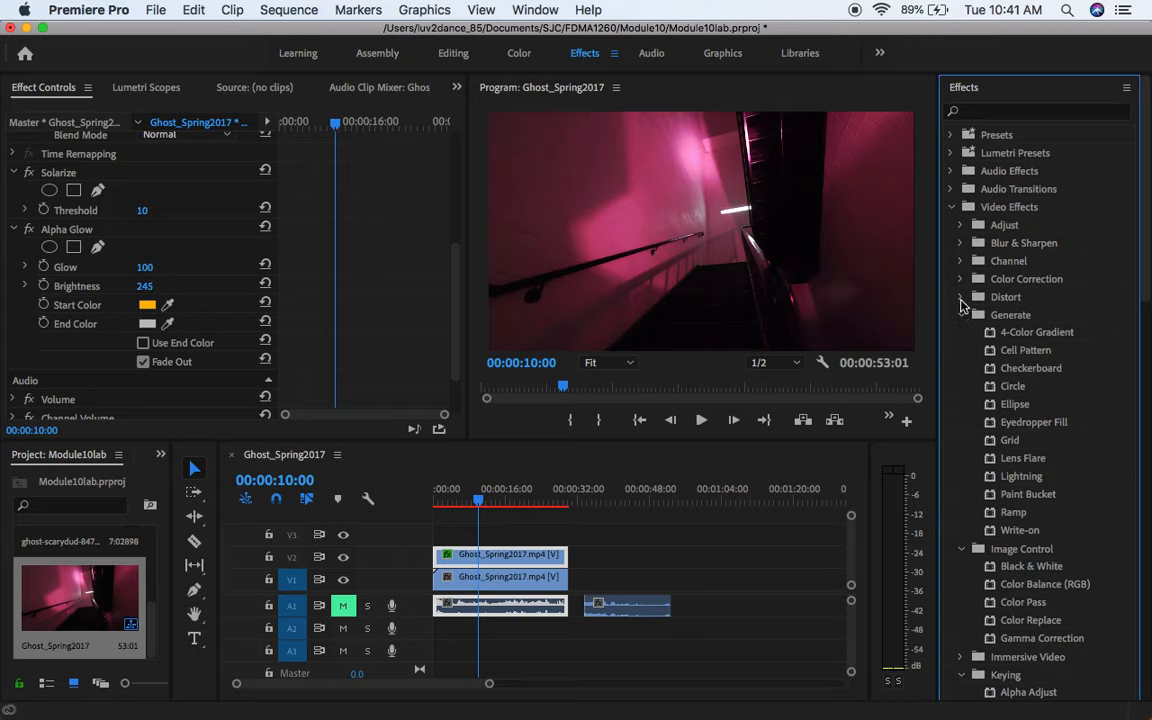
{"action": "left_click", "coordinate": [961, 298]}
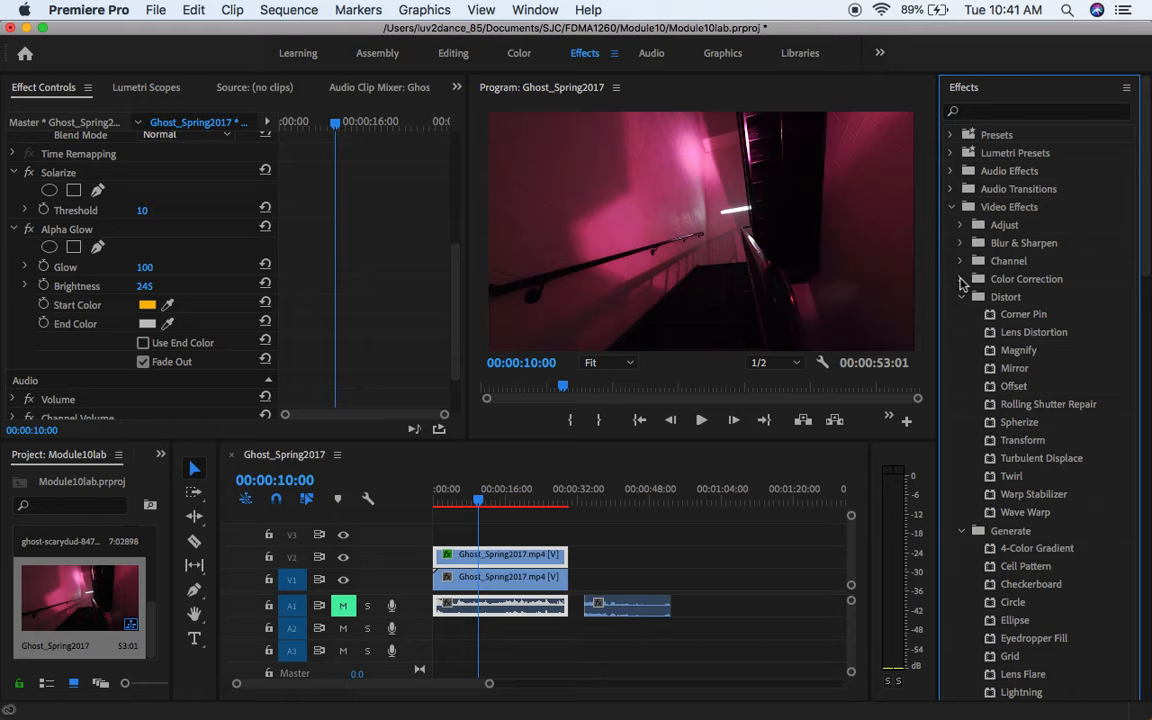
{"action": "left_click", "coordinate": [961, 280]}
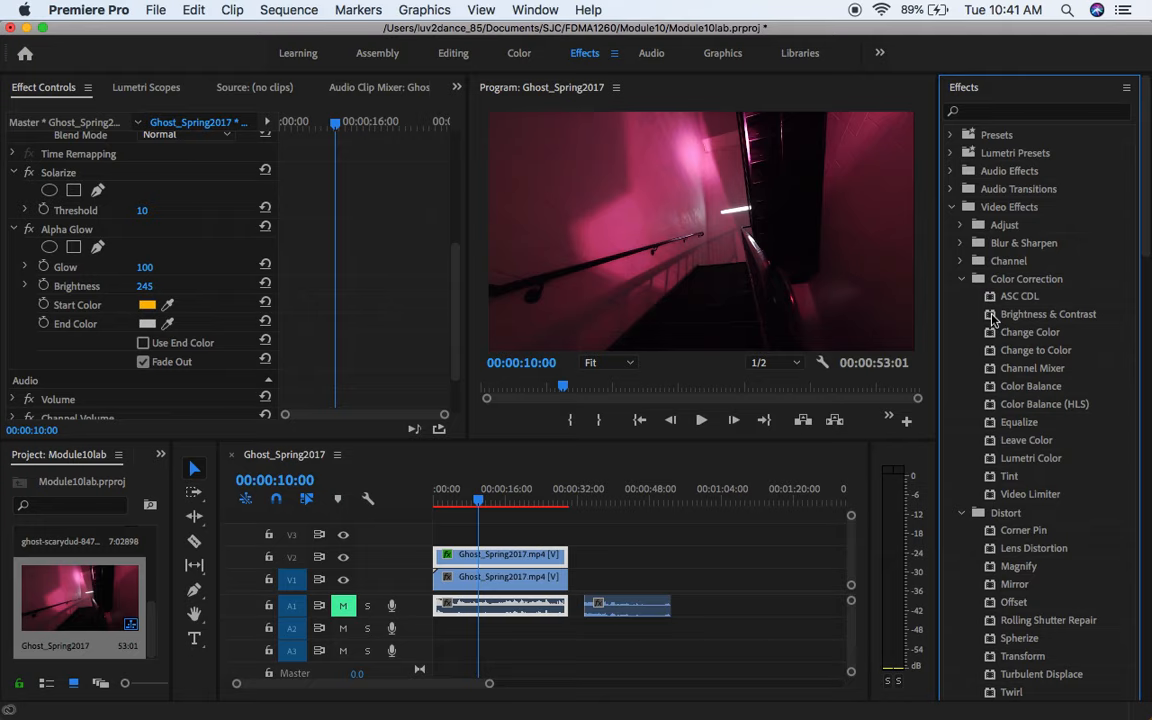
{"action": "left_click_drag", "start_coordinate": [992, 318], "coordinate": [508, 553]}
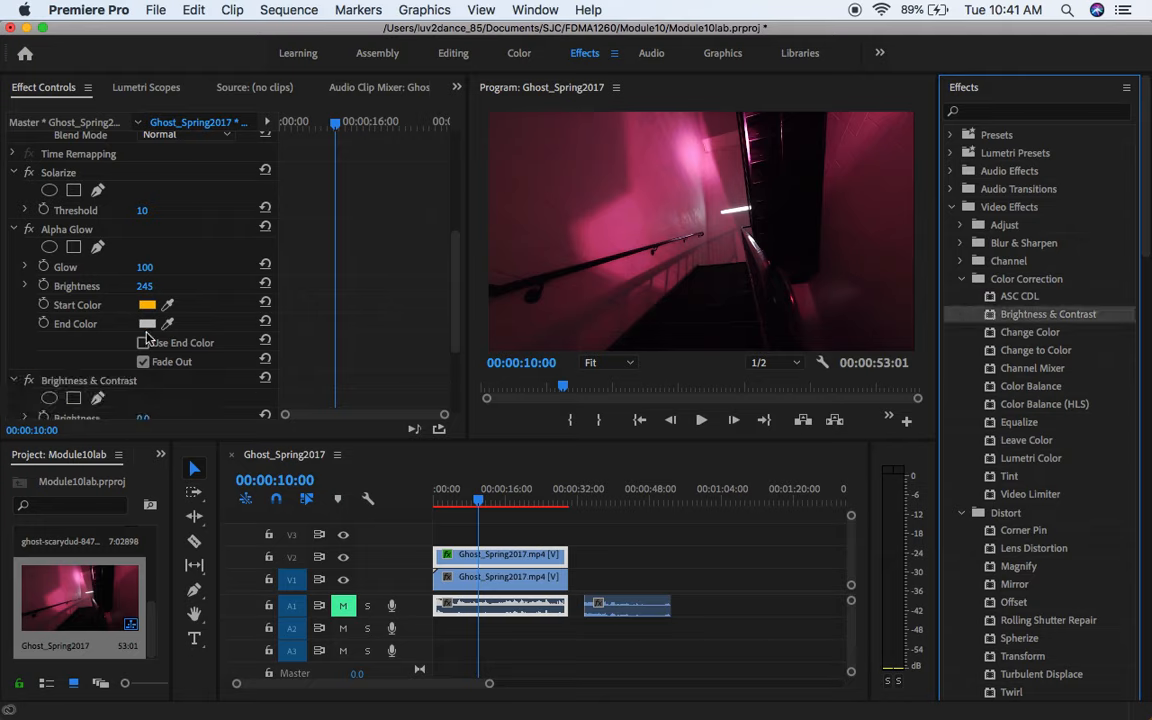
Step: Position the playhead near 3 seconds and set the Brightness & Contrast effect's brightness to 60
{"action": "scroll", "coordinate": [145, 338], "scroll_direction": "down", "scroll_amount": 4}
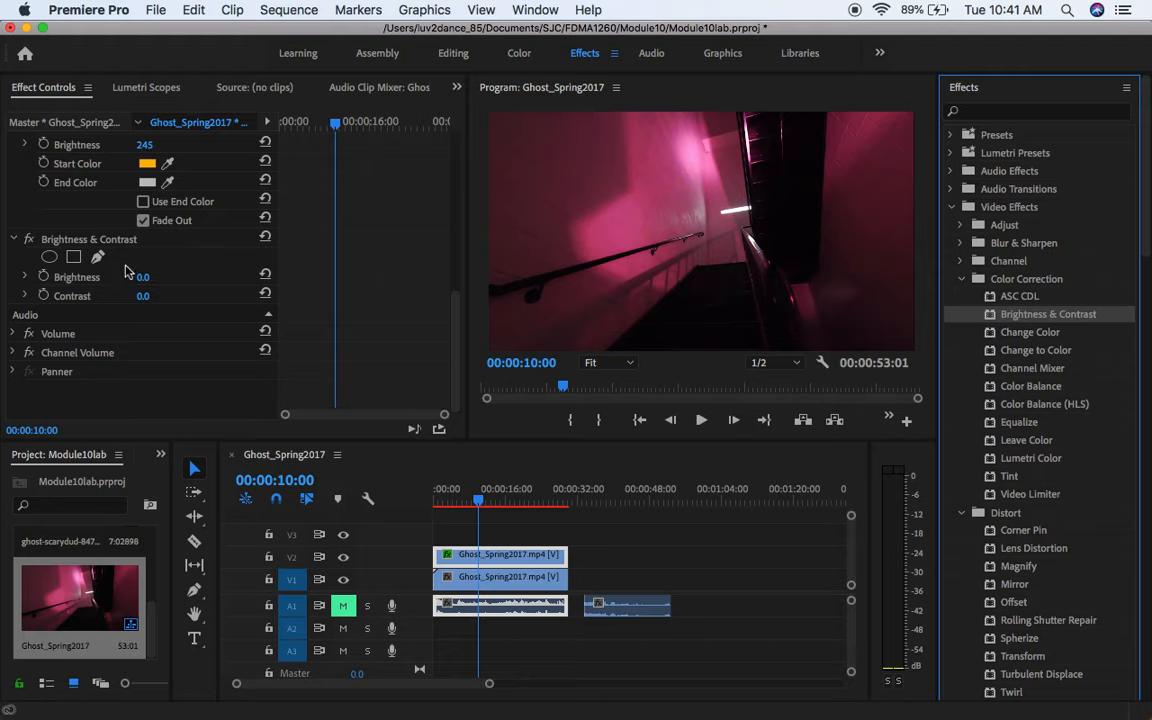
{"action": "mouse_move", "coordinate": [305, 122]}
{"action": "left_mouse_down"}
{"action": "mouse_move", "coordinate": [351, 126]}
{"action": "mouse_move", "coordinate": [301, 123]}
{"action": "left_mouse_up"}
{"action": "left_click_drag", "start_coordinate": [143, 277], "coordinate": [201, 277]}
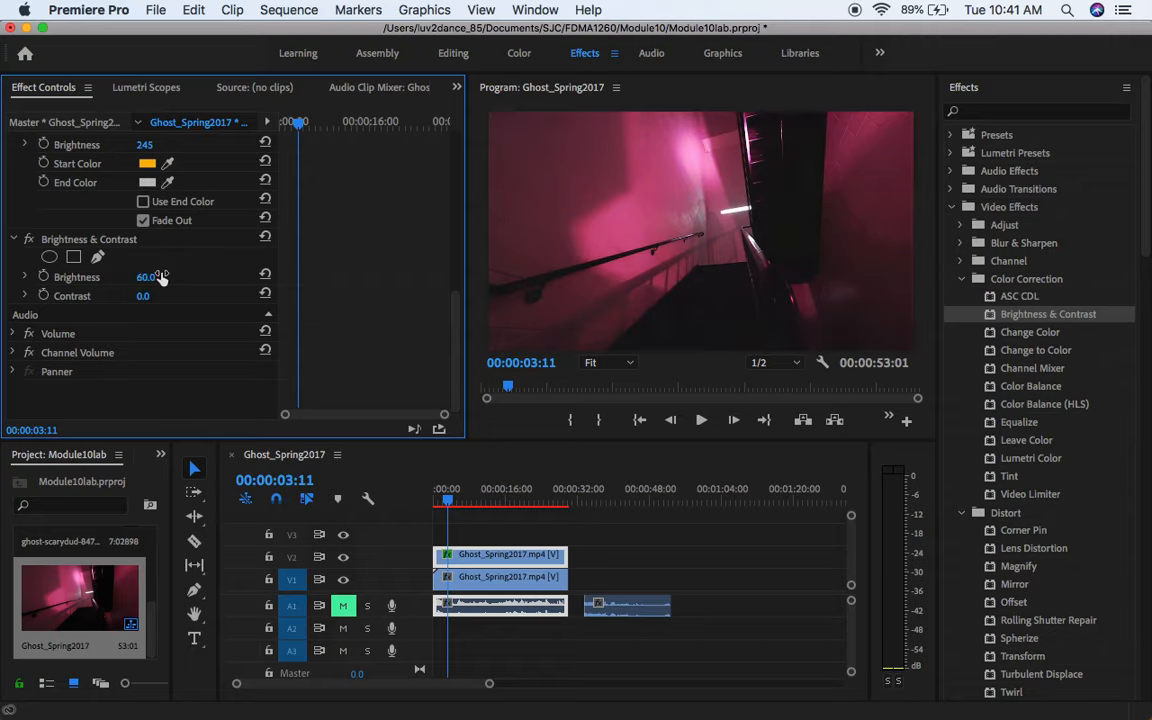
Step: Preview the brightened clip briefly, then render the sequence's effects from In to Out
{"action": "key", "text": "space"}
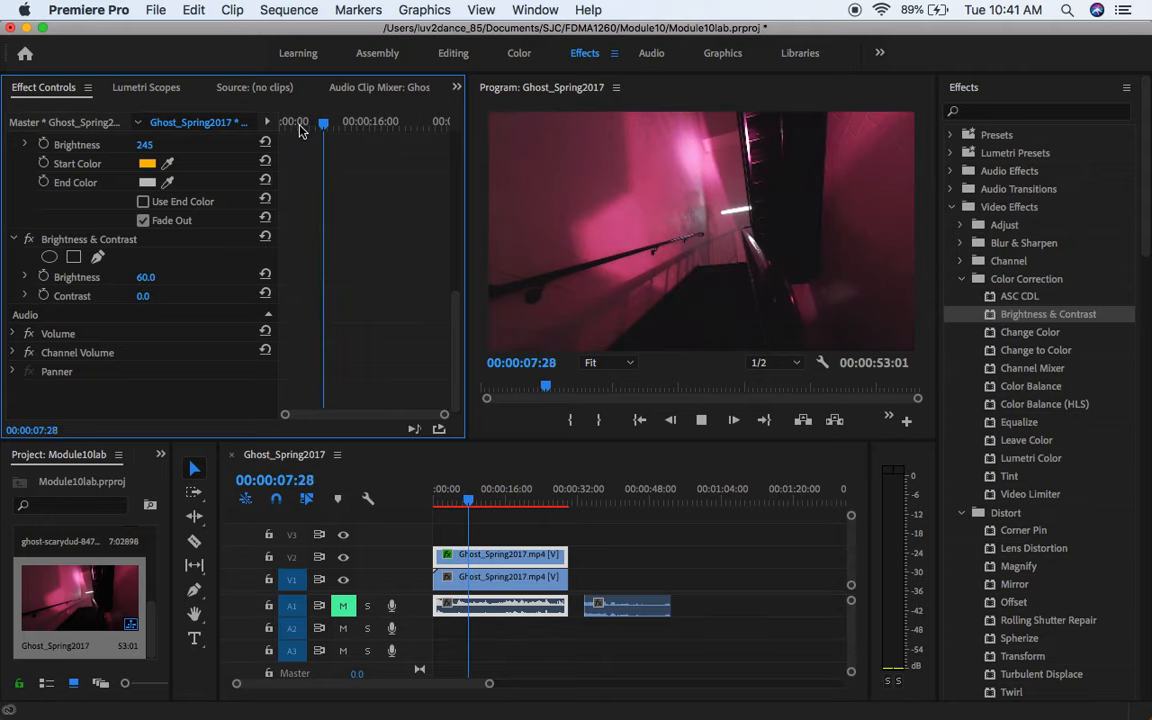
{"action": "key", "text": "space"}
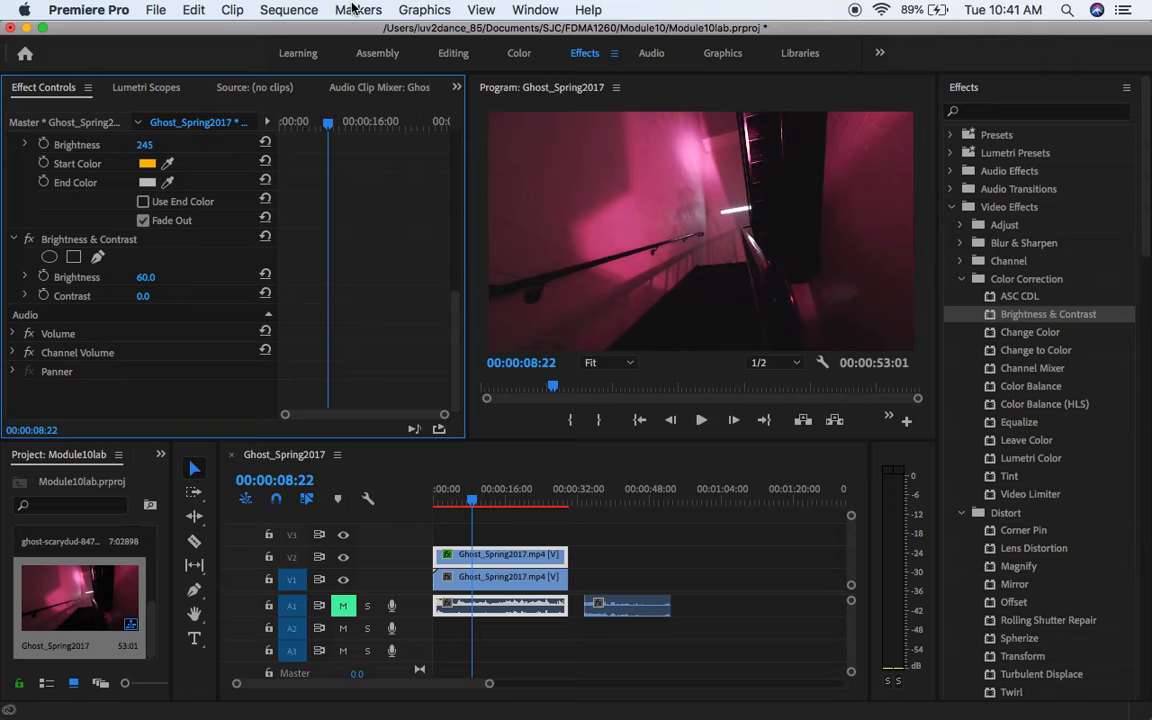
{"action": "left_click", "coordinate": [286, 12]}
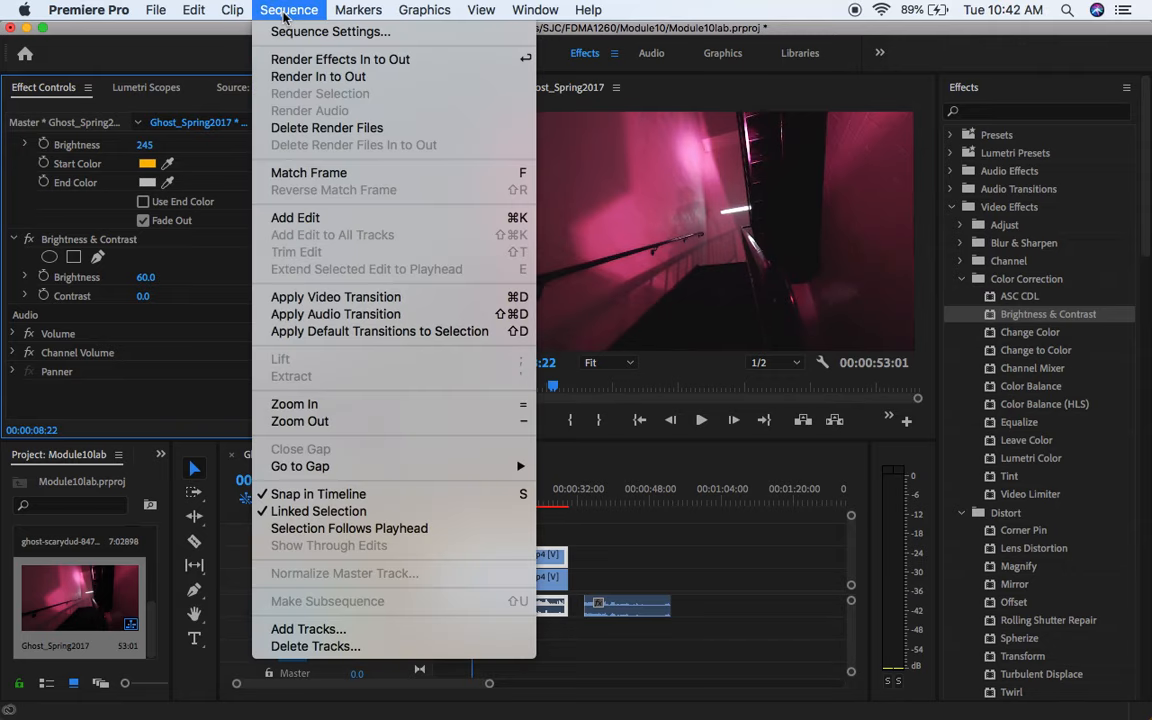
{"action": "left_click", "coordinate": [288, 60]}
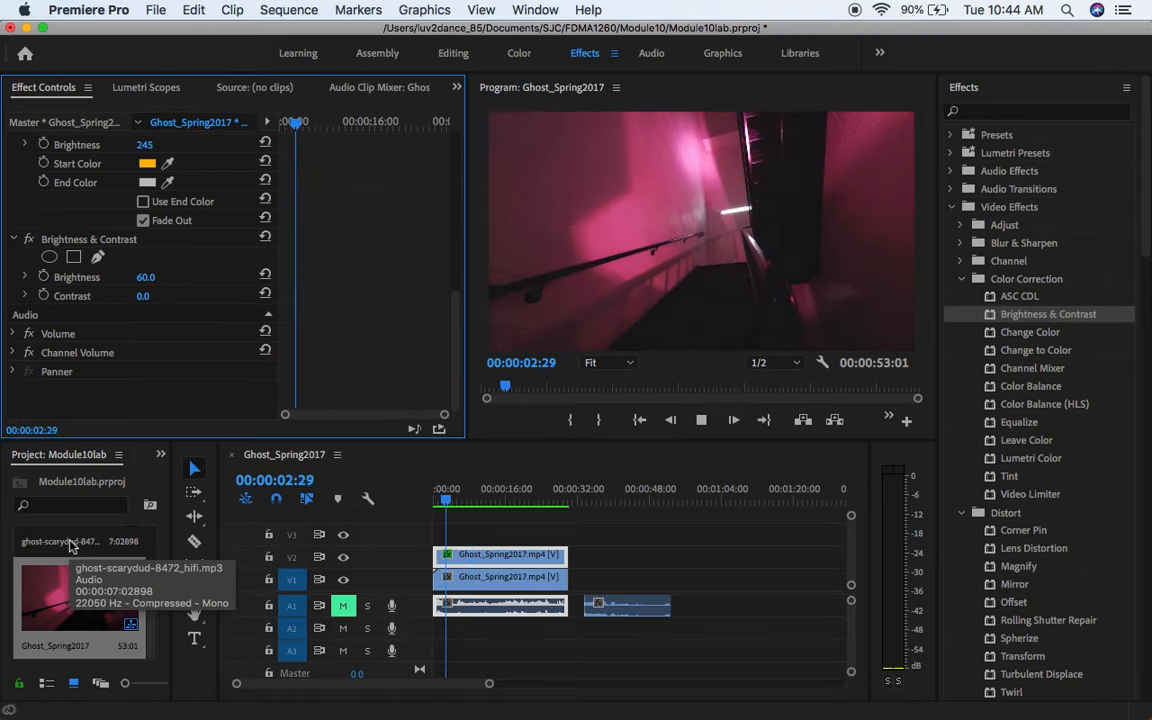
Step: Place the ghost-scarydud-8472_hifi.mp3 audio at the start of track A2
{"action": "left_click", "coordinate": [70, 545]}
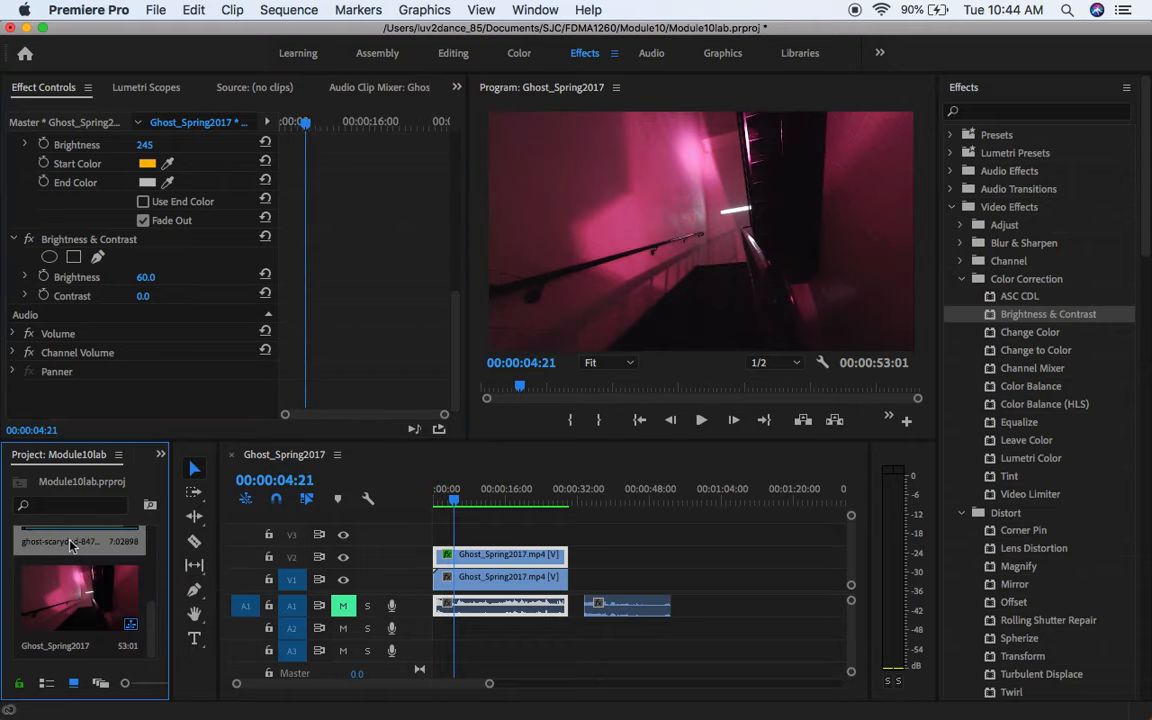
{"action": "left_click", "coordinate": [70, 543]}
{"action": "scroll", "coordinate": [70, 543], "scroll_direction": "up", "scroll_amount": 5}
{"action": "scroll", "coordinate": [70, 545], "scroll_direction": "down", "scroll_amount": 5}
{"action": "scroll", "coordinate": [70, 545], "scroll_direction": "up", "scroll_amount": 5}
{"action": "scroll", "coordinate": [70, 546], "scroll_direction": "down", "scroll_amount": 3}
{"action": "left_click_drag", "start_coordinate": [70, 545], "coordinate": [462, 632]}
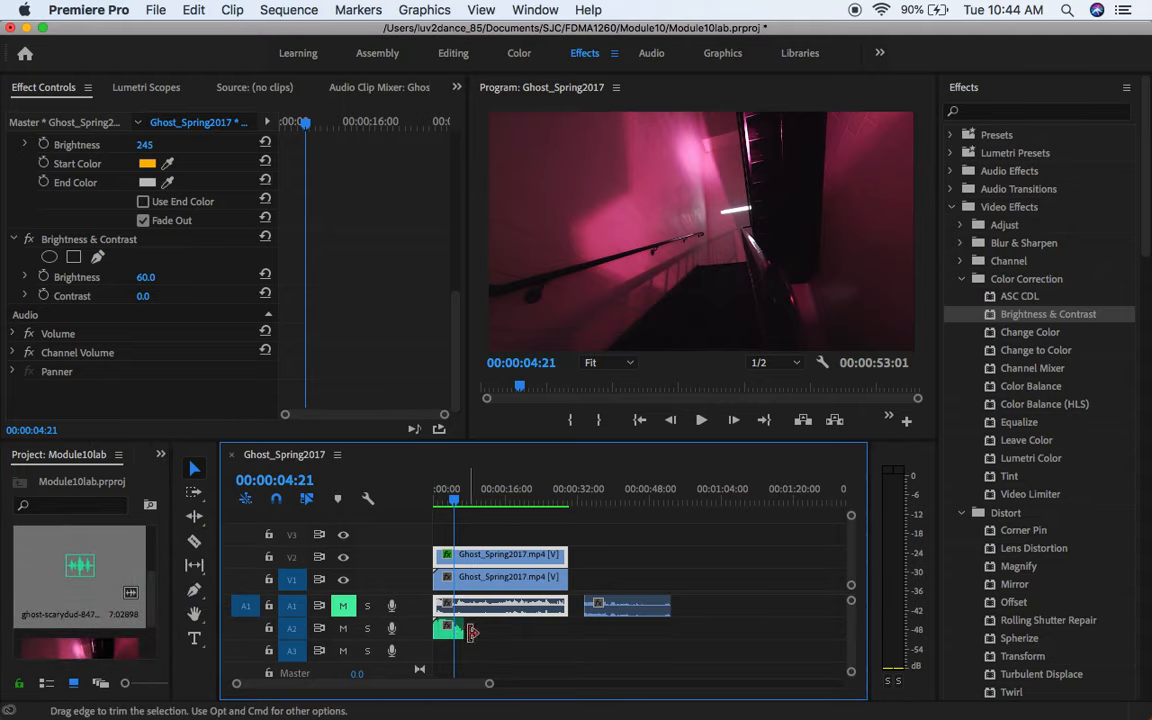
Step: Copy the ghost-scarydud audio clip on track A2
{"action": "left_click", "coordinate": [446, 632]}
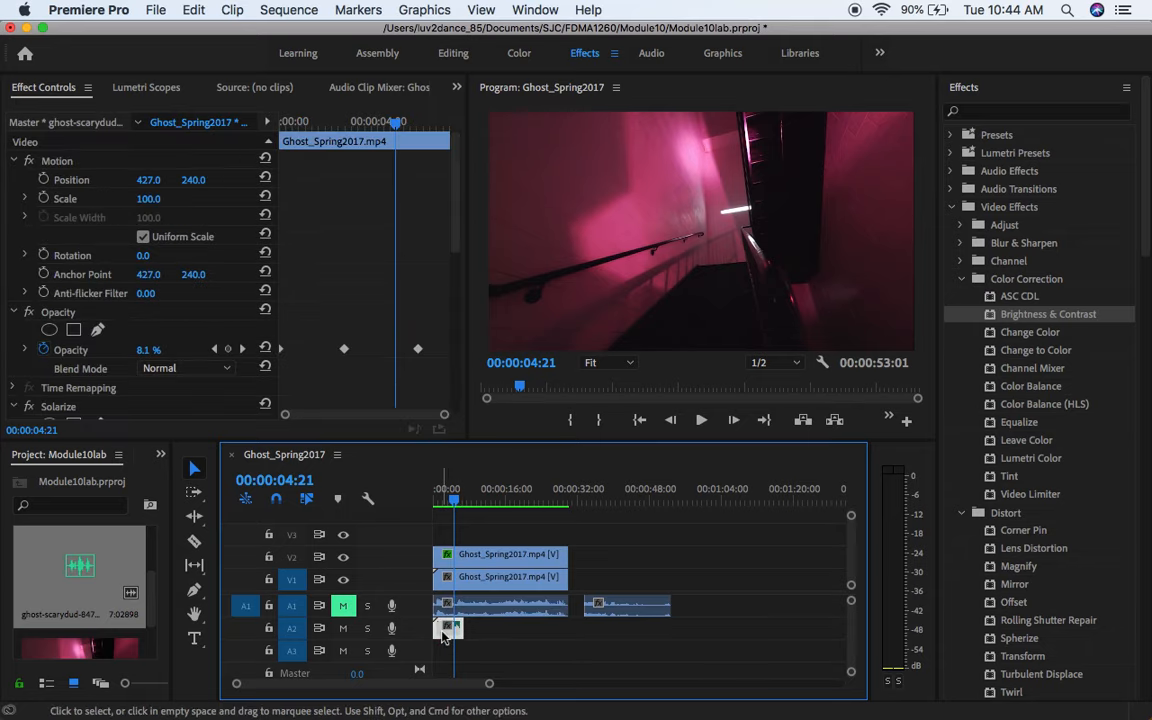
{"action": "right_click", "coordinate": [446, 632]}
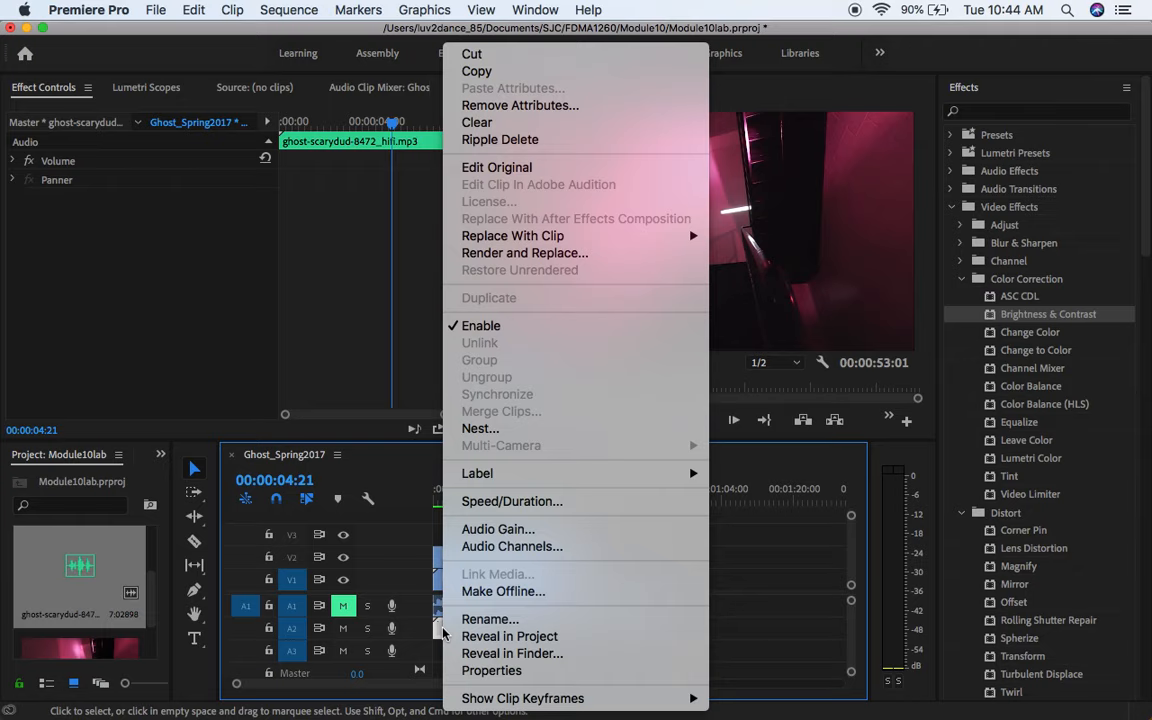
{"action": "mouse_move", "coordinate": [663, 478]}
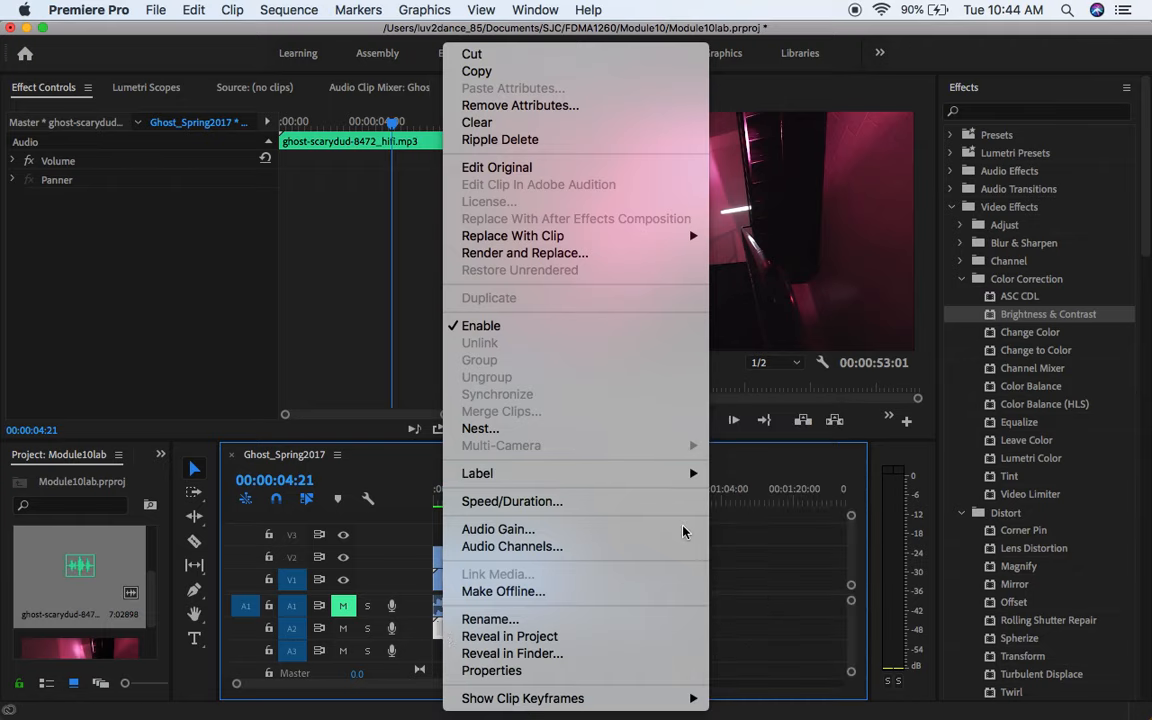
{"action": "mouse_move", "coordinate": [674, 698]}
{"action": "left_click", "coordinate": [490, 71]}
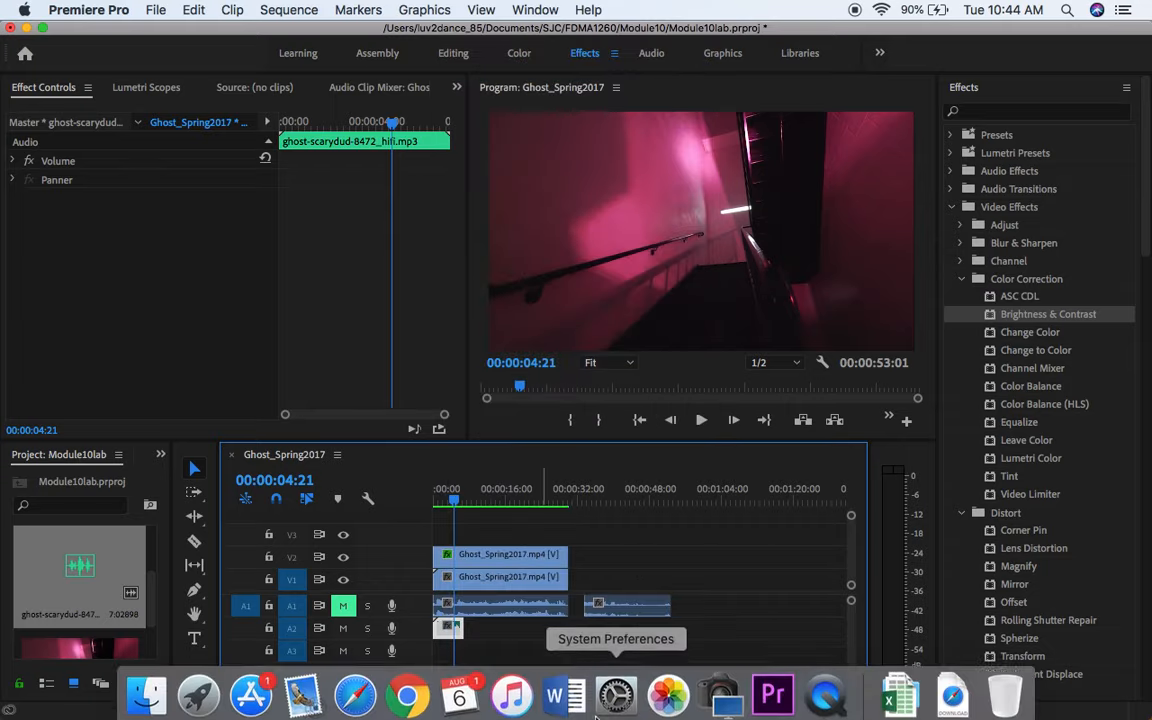
Step: Paste a copy of the ghost-scarydud audio clip and place it directly after the first clip on track A2
{"action": "key", "text": "super+v"}
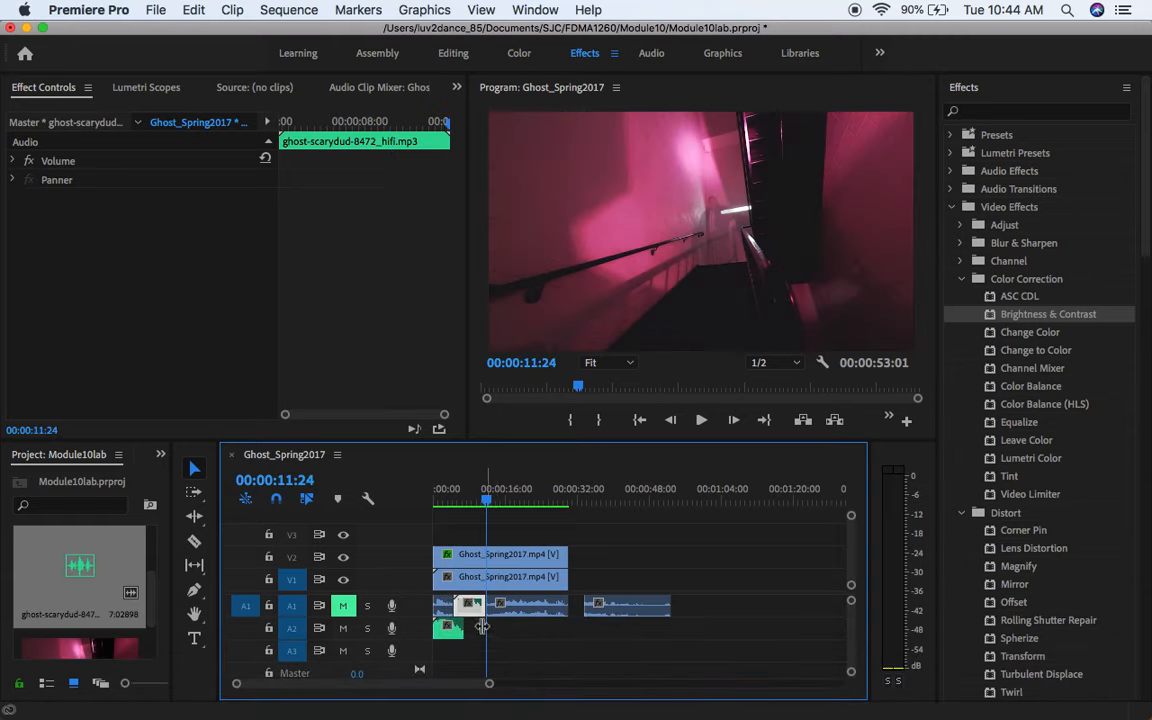
{"action": "left_click_drag", "start_coordinate": [468, 612], "coordinate": [490, 634]}
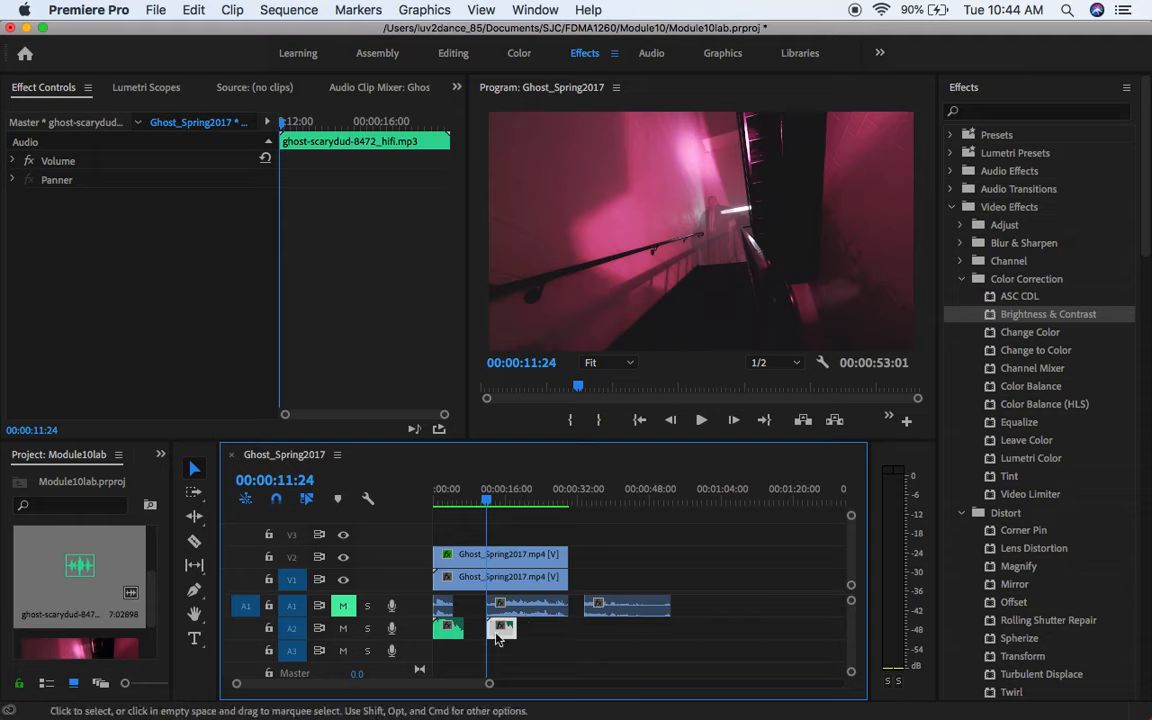
{"action": "left_click_drag", "start_coordinate": [488, 505], "coordinate": [458, 505]}
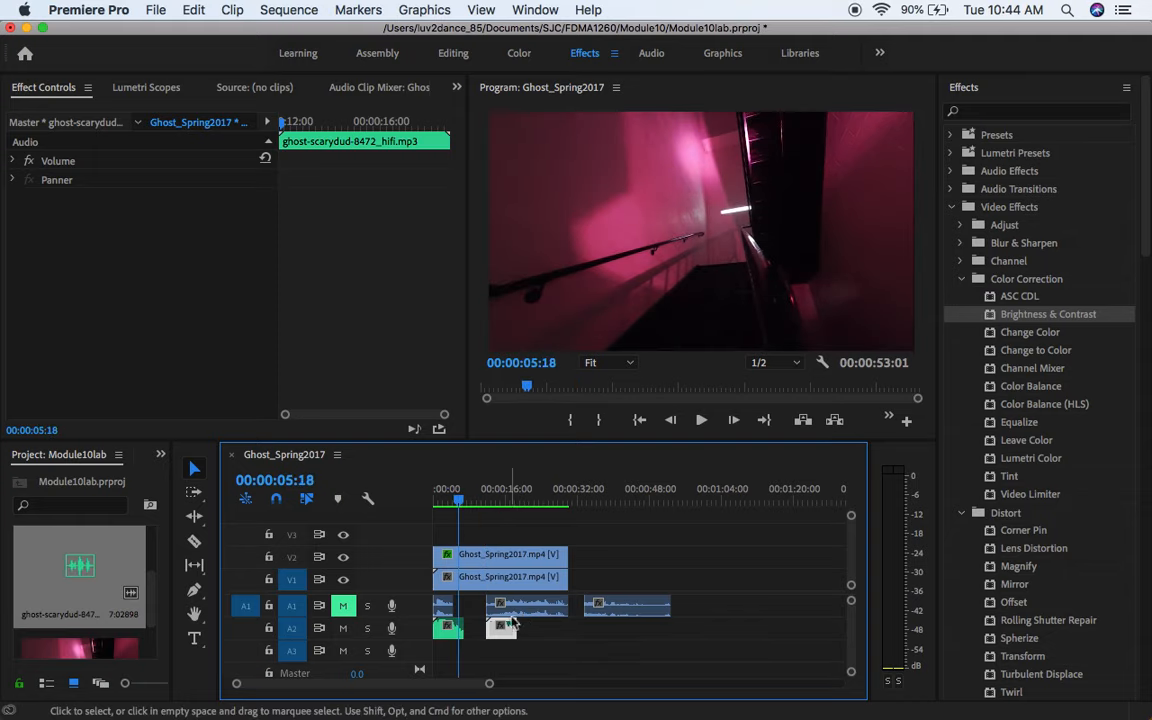
{"action": "left_click_drag", "start_coordinate": [503, 640], "coordinate": [481, 636]}
{"action": "left_click", "coordinate": [548, 641]}
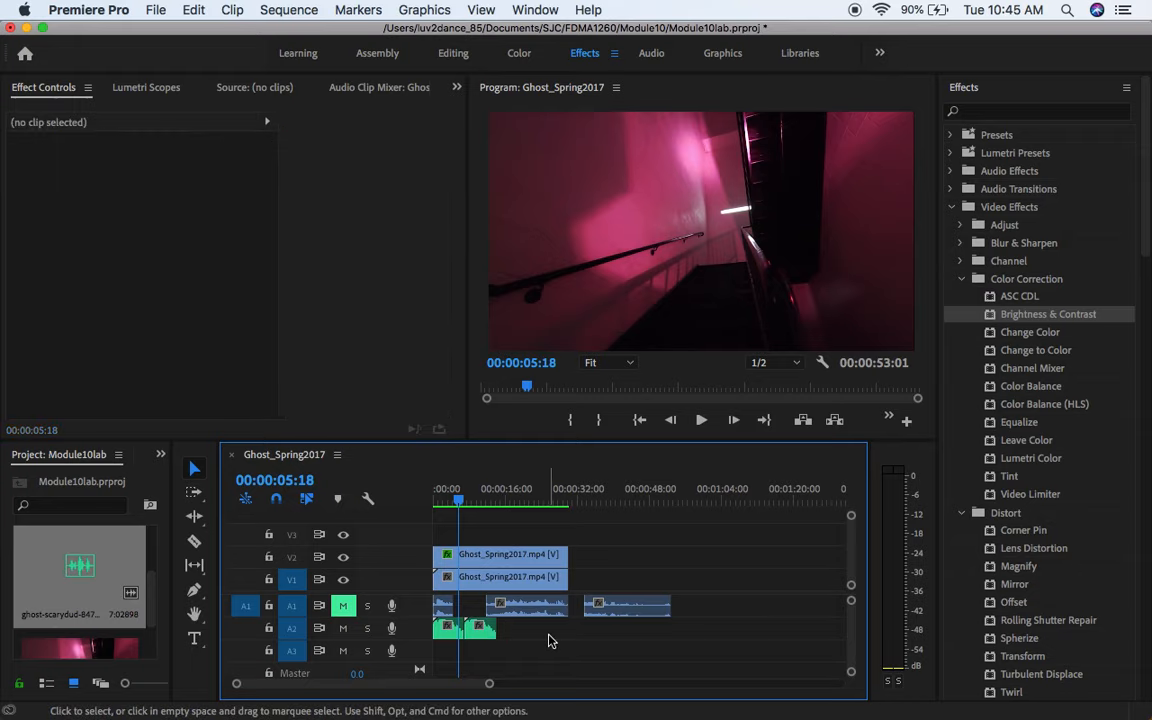
Step: Paste three more copies of the ghost-scarydud clip and line them up end to end on track A2, covering the remaining video
{"action": "left_click", "coordinate": [486, 607]}
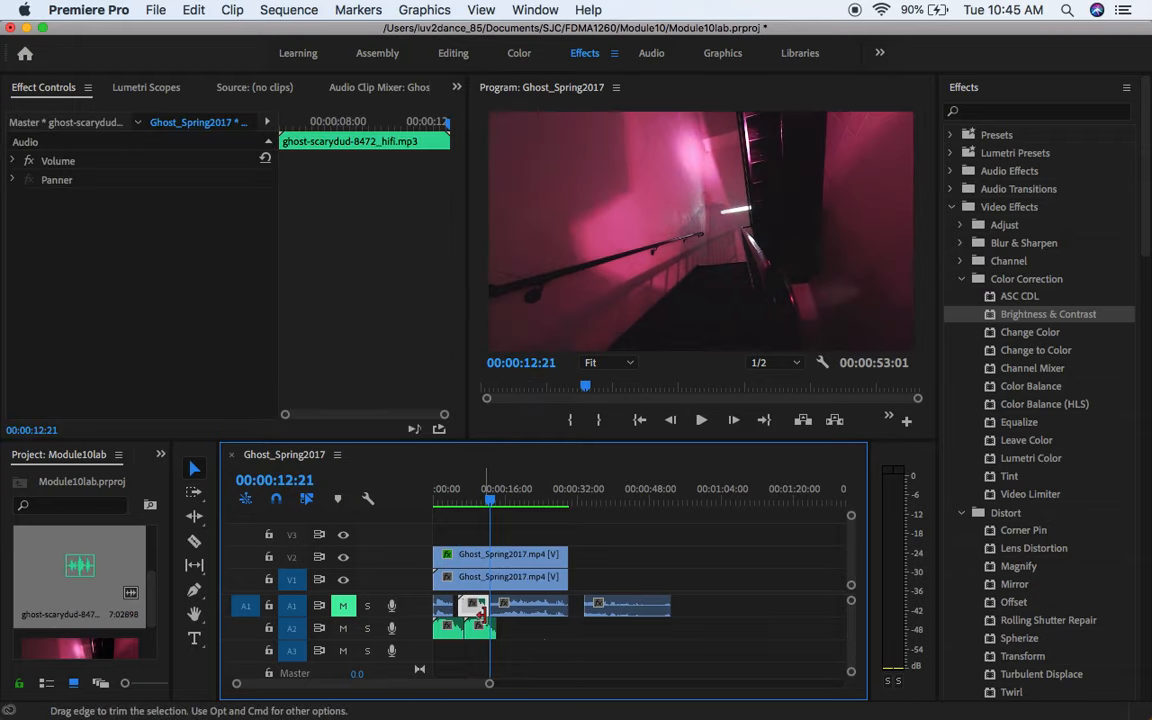
{"action": "left_click_drag", "start_coordinate": [482, 610], "coordinate": [521, 633]}
{"action": "left_click", "coordinate": [548, 645]}
{"action": "left_click", "coordinate": [463, 502]}
{"action": "left_click_drag", "start_coordinate": [513, 630], "coordinate": [569, 638]}
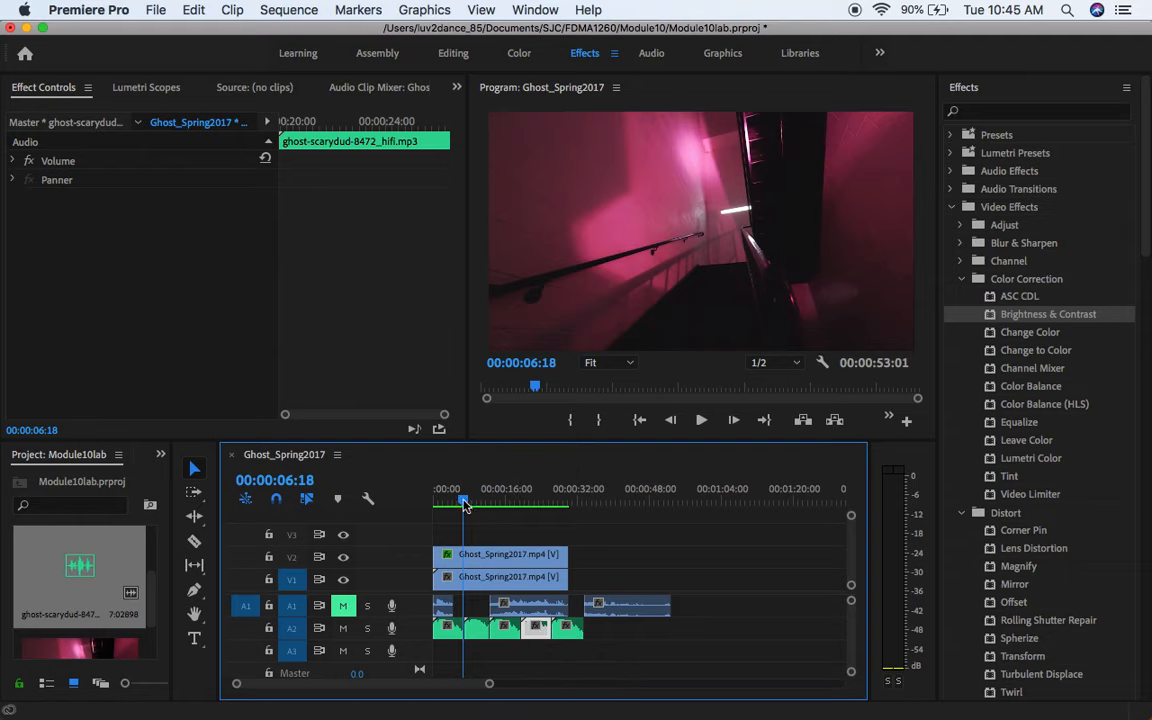
Step: Raise the system volume and play the sequence from the start to check the ghost effect with its audio
{"action": "left_click_drag", "start_coordinate": [464, 502], "coordinate": [435, 502]}
{"action": "key", "text": "XF86AudioRaiseVolume"}
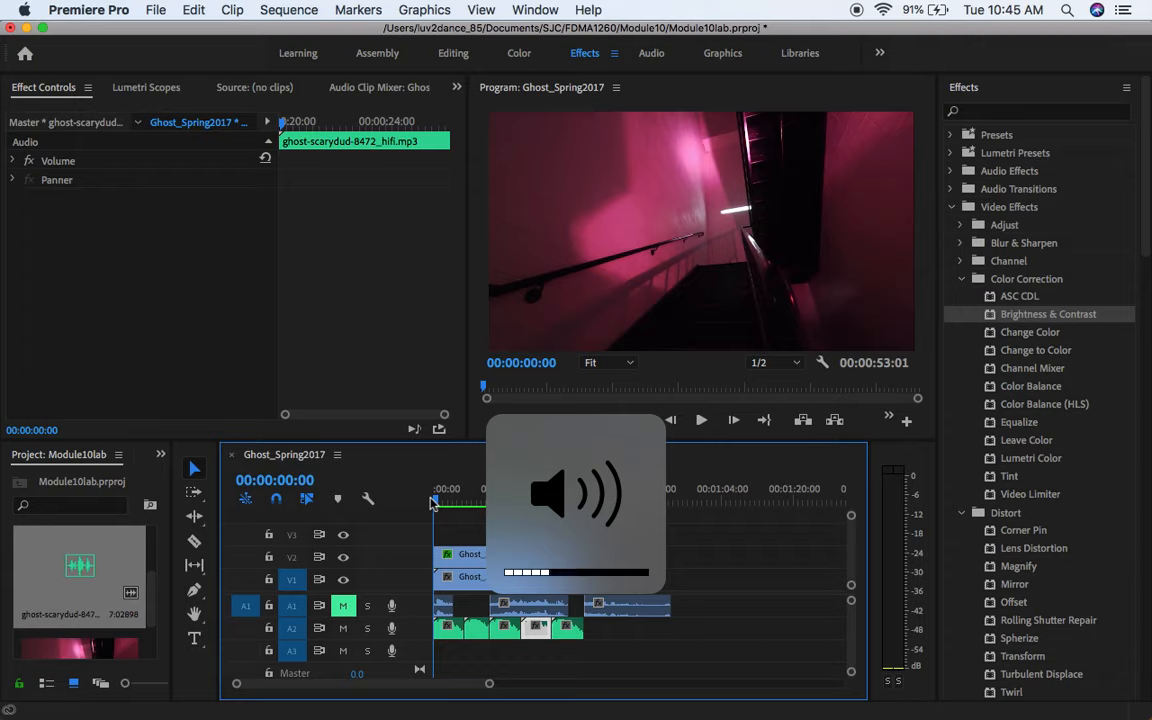
{"action": "key", "text": "space"}
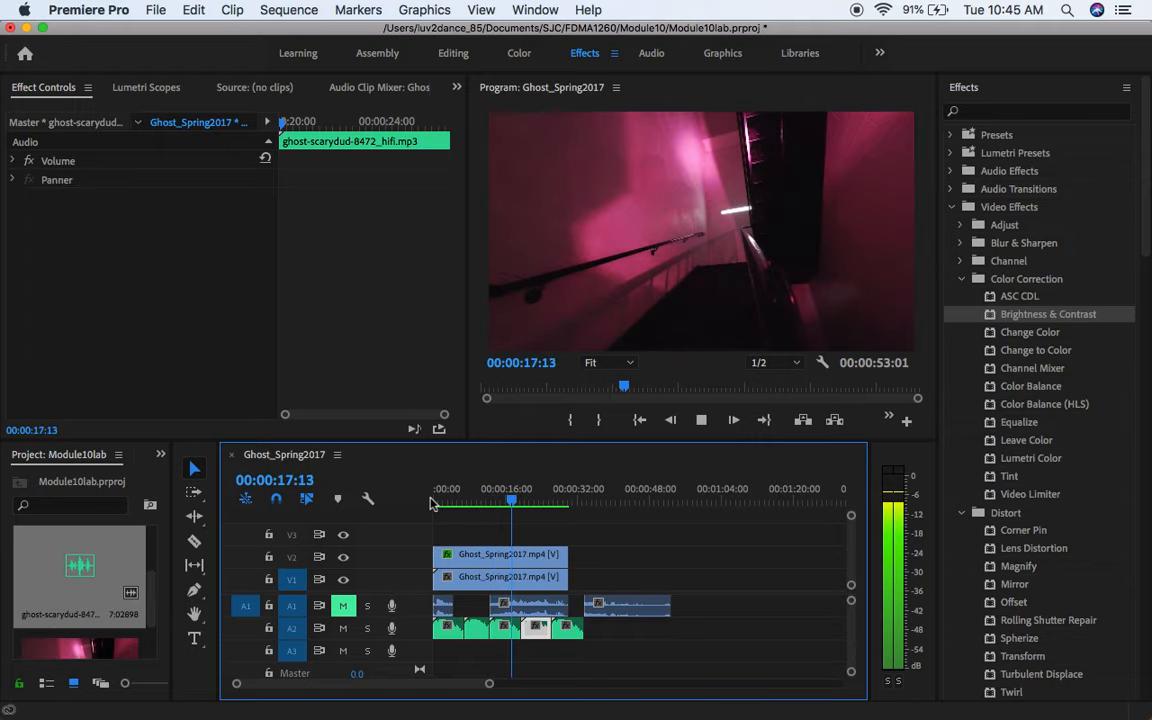
{"action": "key", "text": "space"}
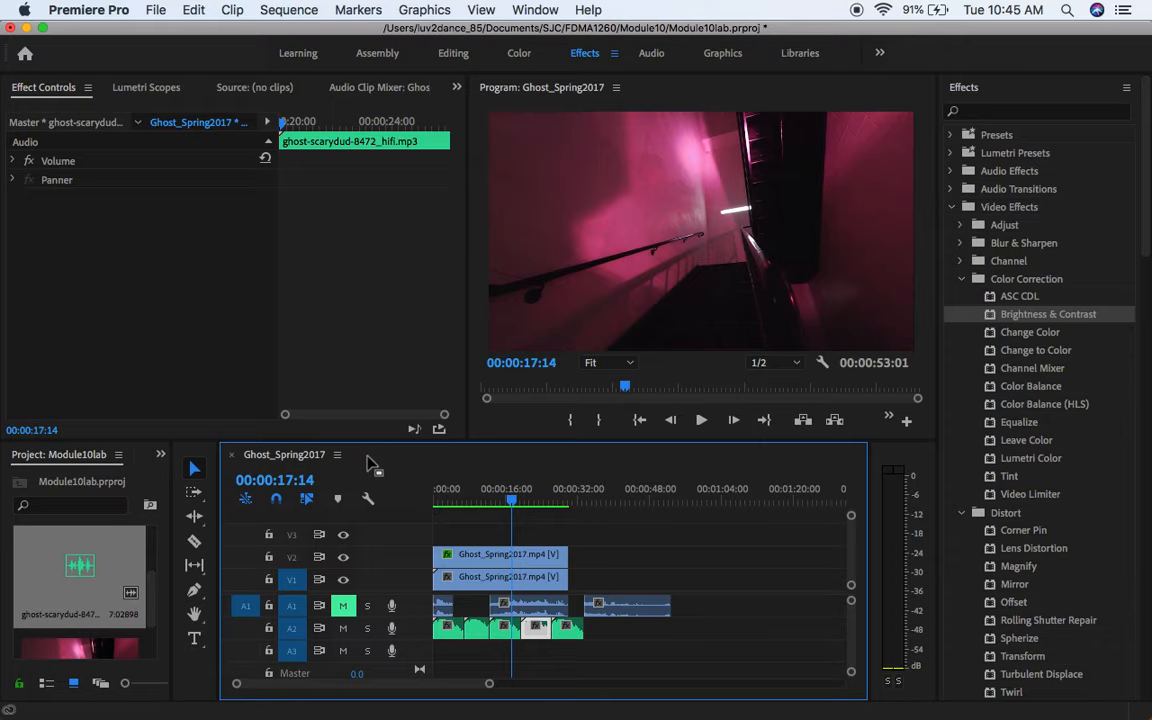
Step: Open the media export settings for the sequence and choose the Match Source - Medium bitrate preset
{"action": "left_click", "coordinate": [156, 11]}
{"action": "mouse_move", "coordinate": [320, 472]}
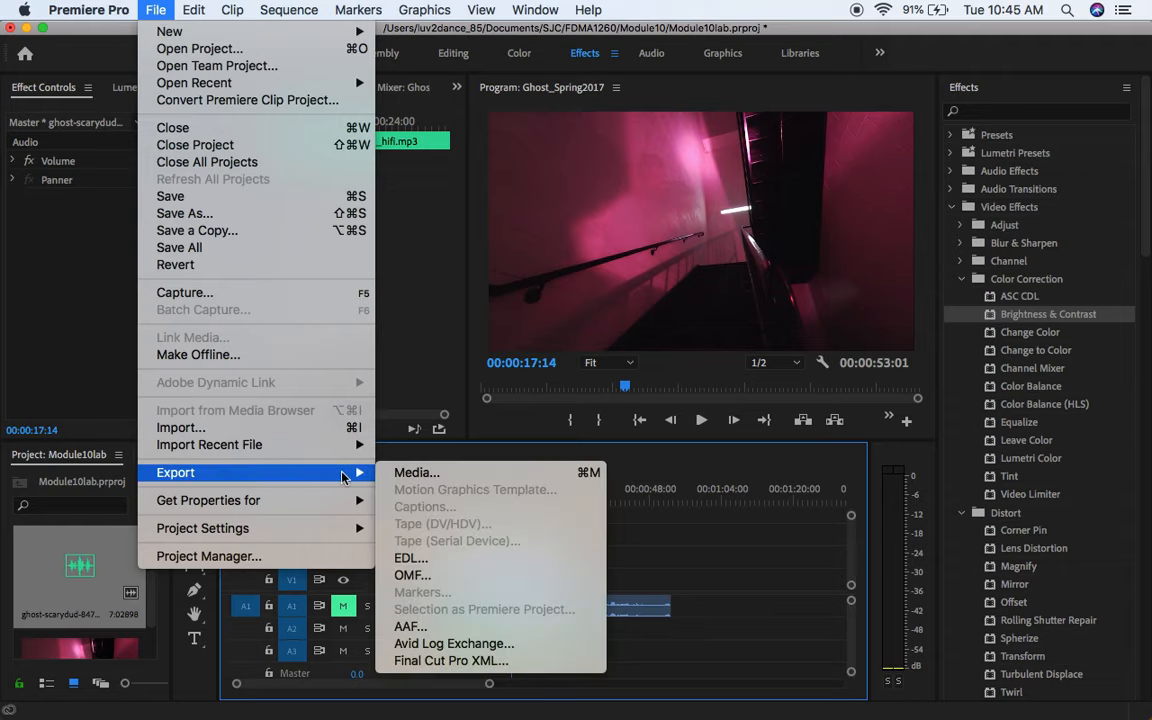
{"action": "left_click", "coordinate": [396, 476]}
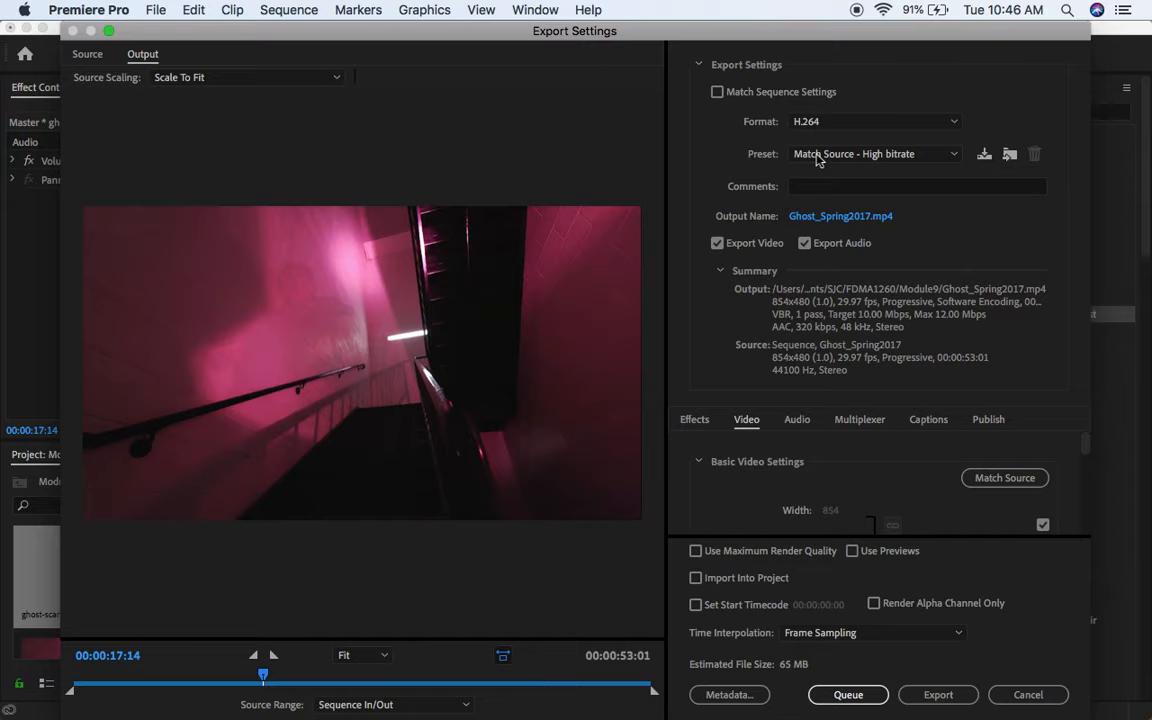
{"action": "left_click", "coordinate": [820, 155]}
{"action": "left_click", "coordinate": [822, 192]}
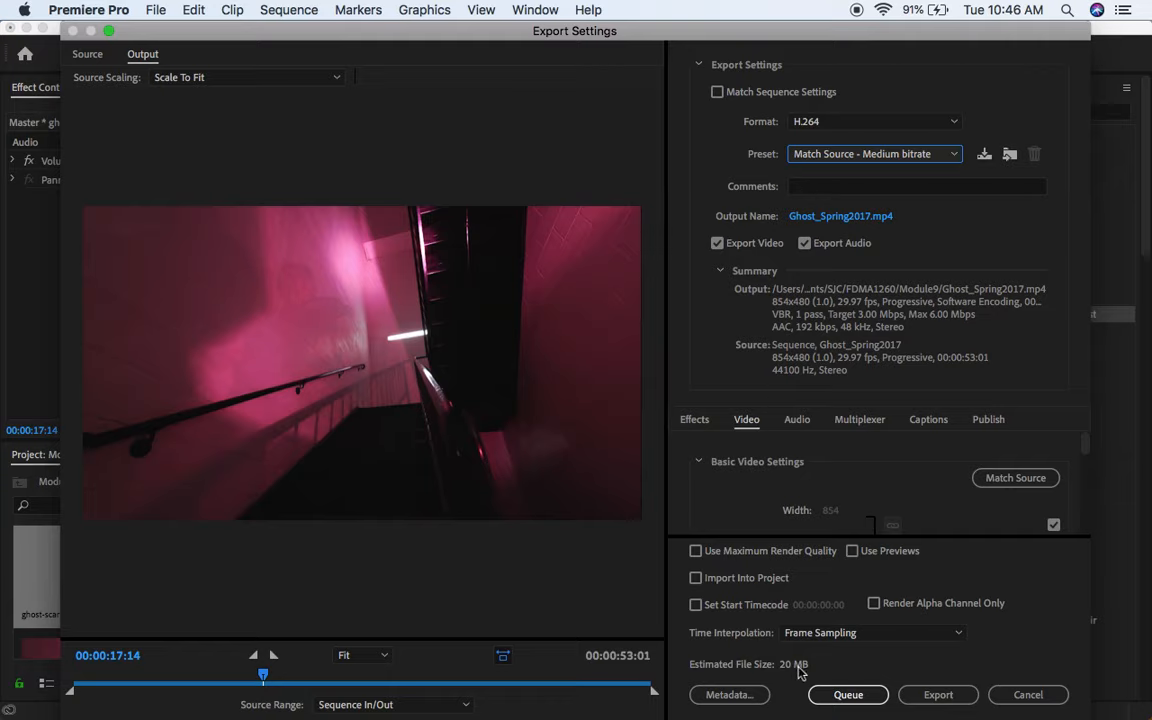
{"action": "left_click", "coordinate": [928, 695]}
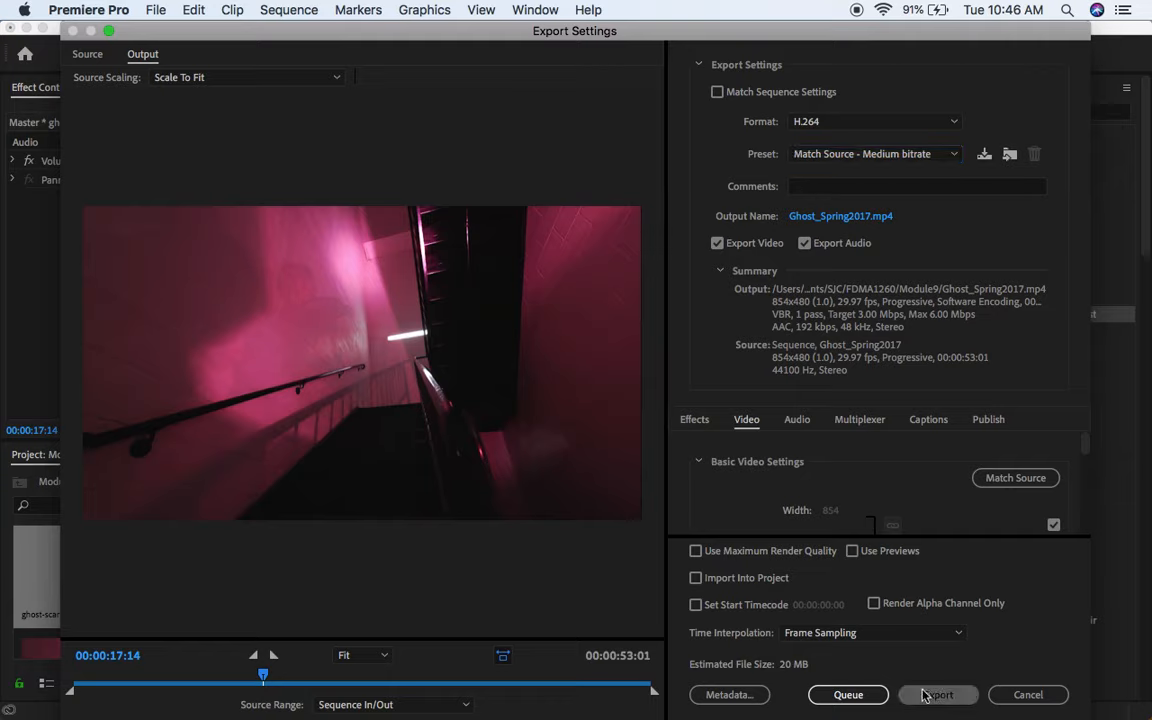
Step: Set the export output to Module10lab in the Module10 folder and export the video
{"action": "left_click", "coordinate": [800, 217]}
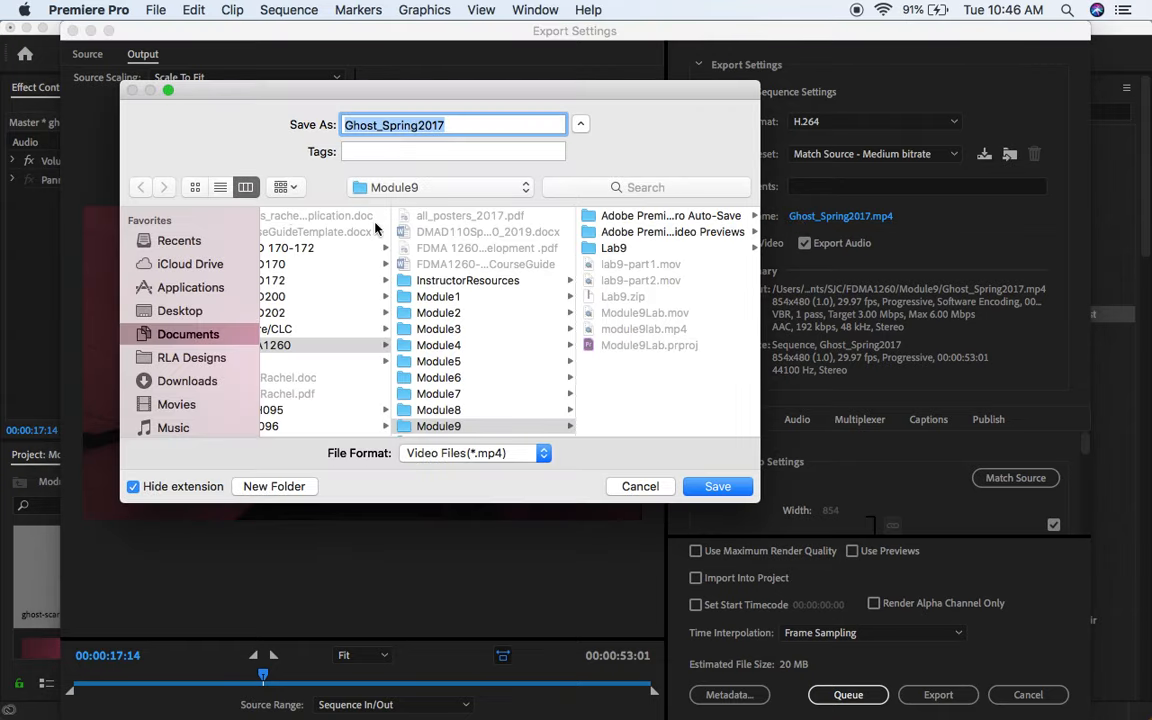
{"action": "left_click", "coordinate": [443, 420]}
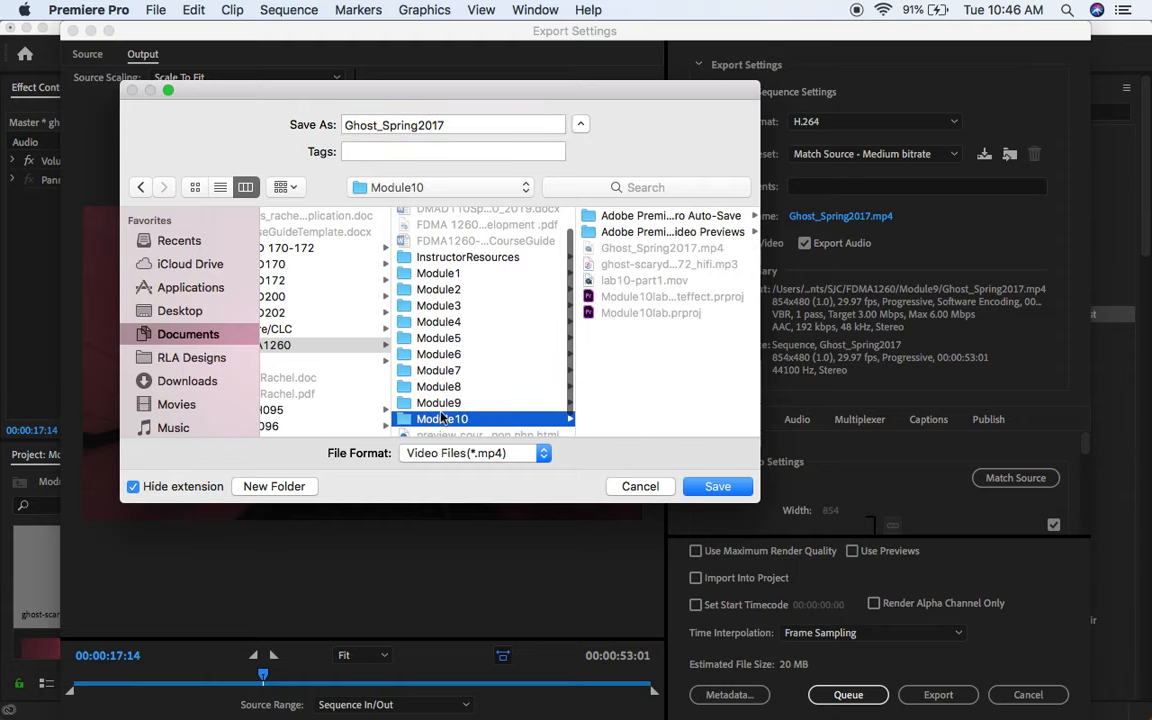
{"action": "double_click", "coordinate": [449, 125]}
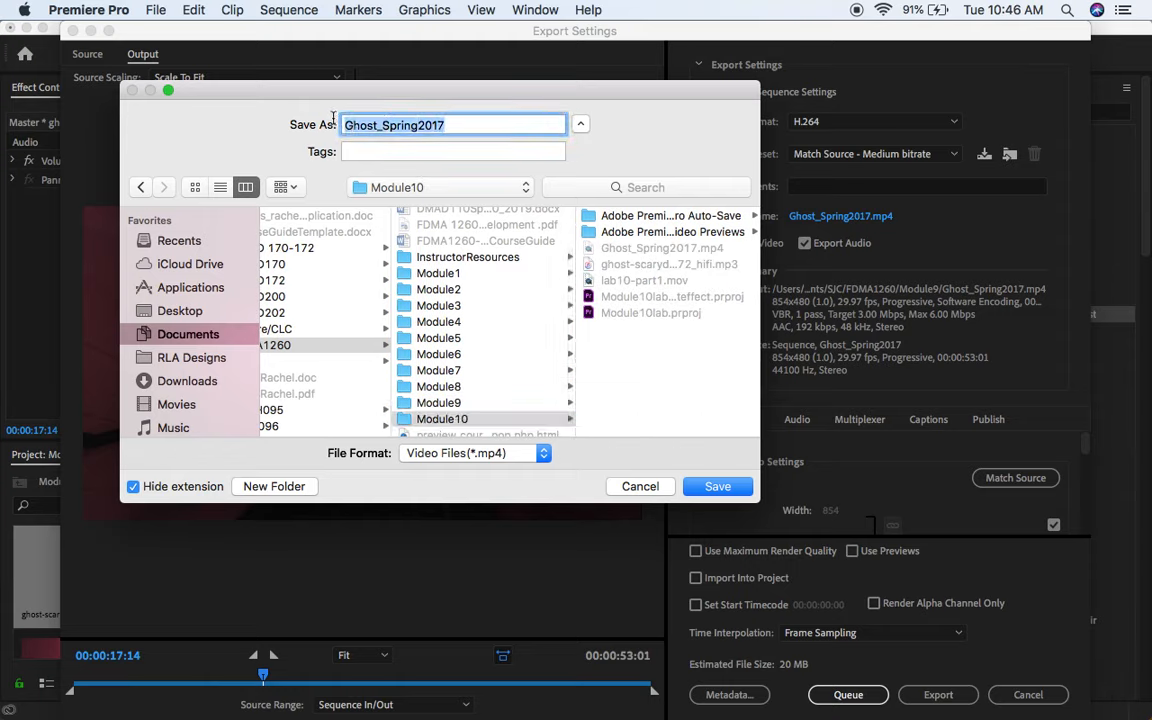
{"action": "type", "text": "Module10lab"}
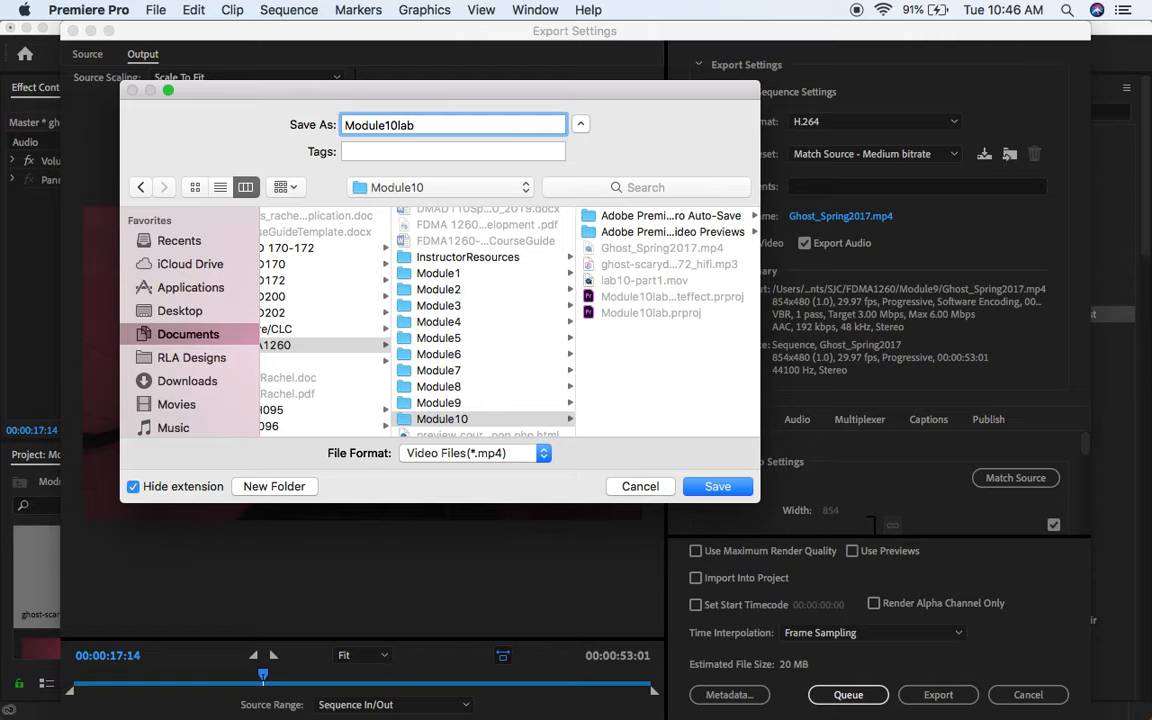
{"action": "key", "text": "Return"}
{"action": "left_click", "coordinate": [936, 698]}
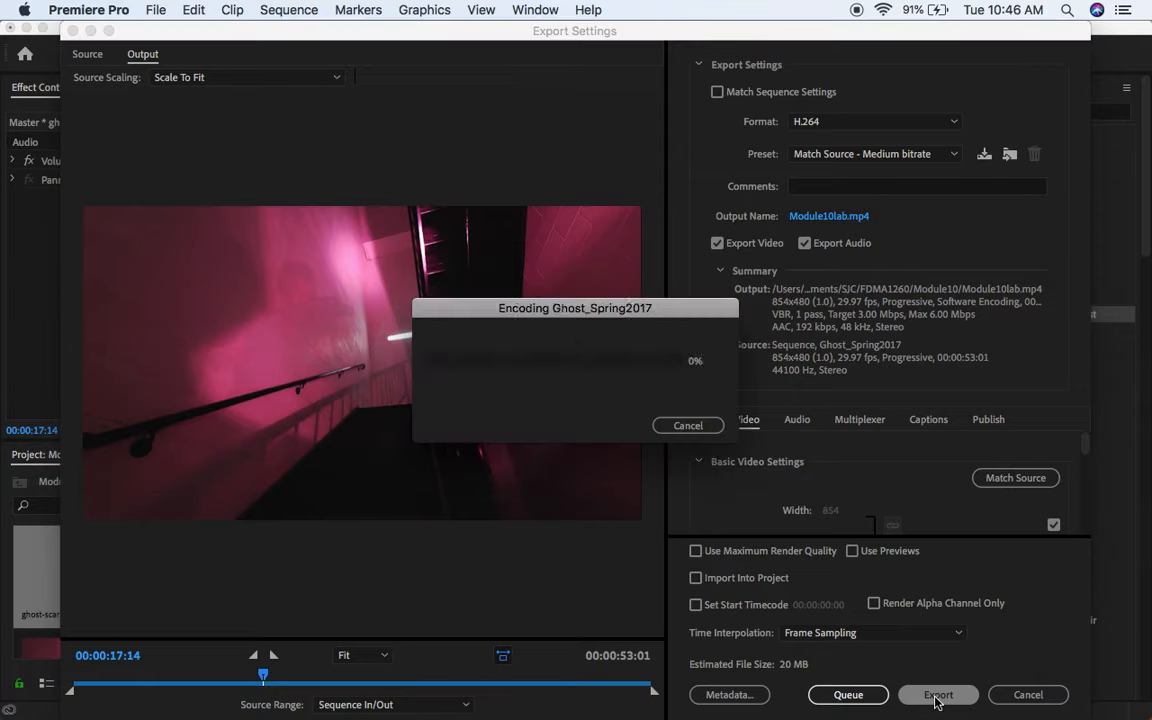